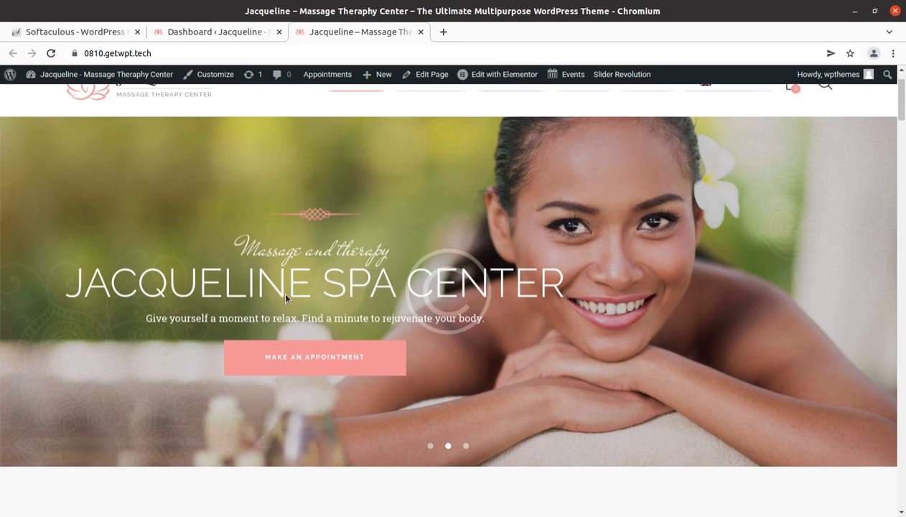
# - Scroll through the site's front page and open the appointment booking page
pyautogui.scroll(-2, 241, 289)
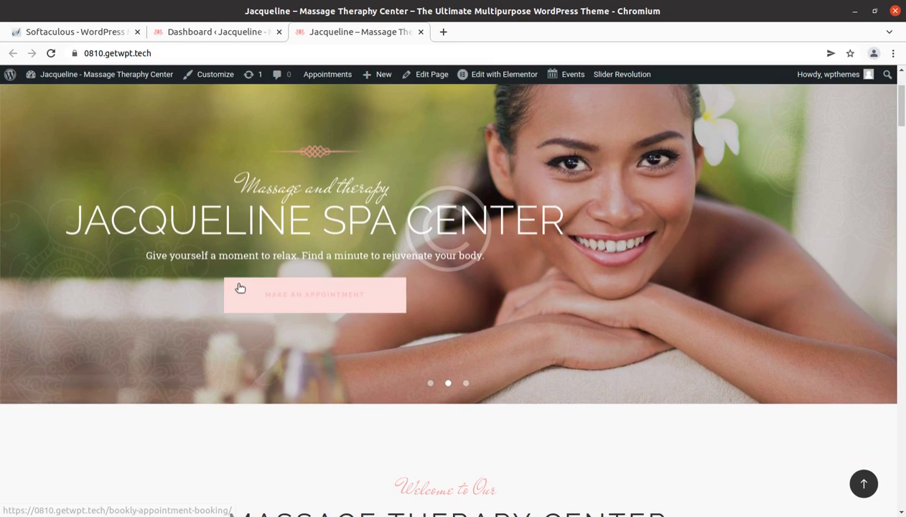
pyautogui.scroll(-2, 170, 285)
pyautogui.scroll(-5, 169, 285)
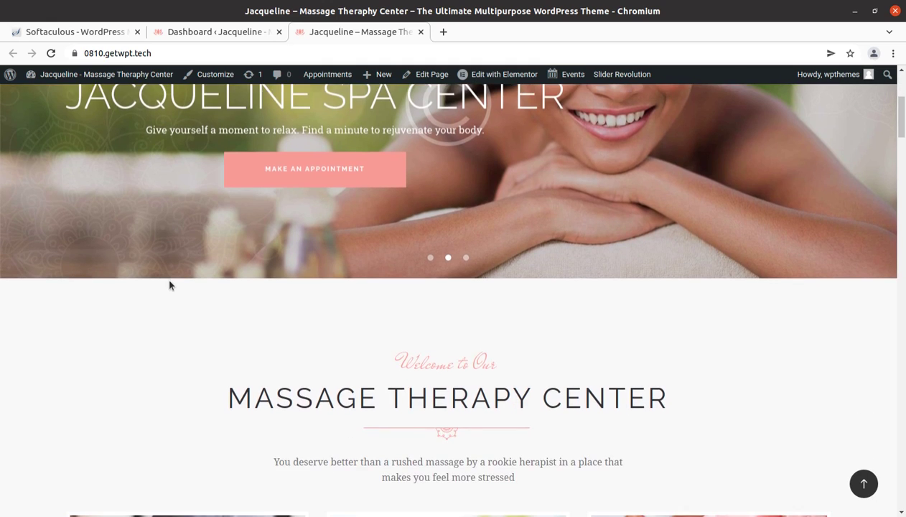
pyautogui.scroll(-1, 169, 285)
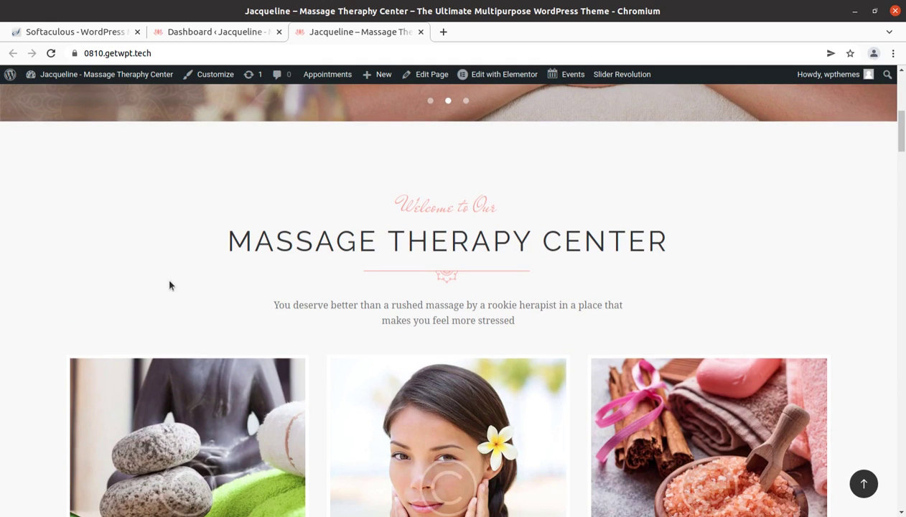
pyautogui.scroll(-2, 169, 285)
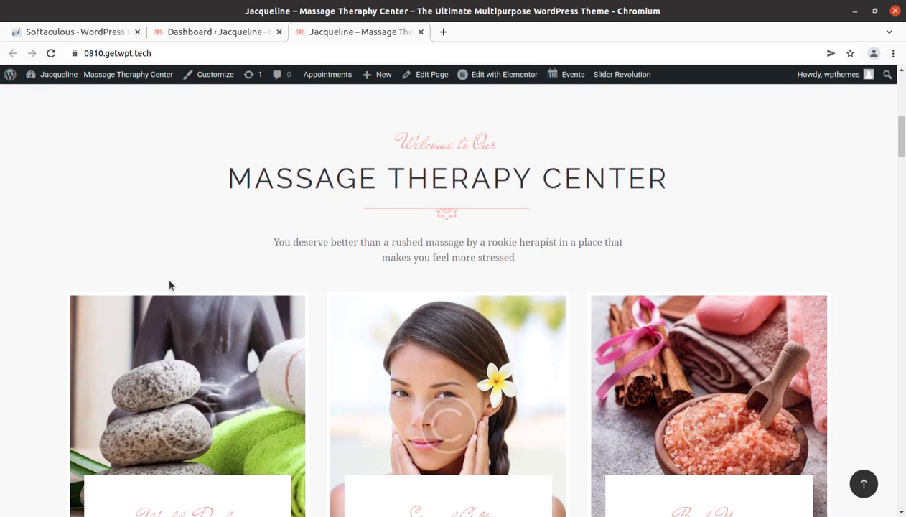
pyautogui.scroll(-5, 169, 285)
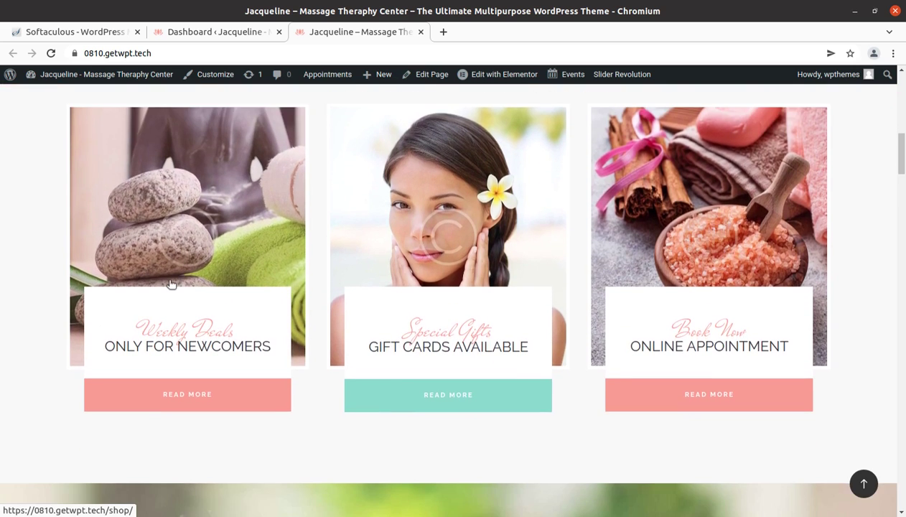
pyautogui.scroll(-2, 171, 284)
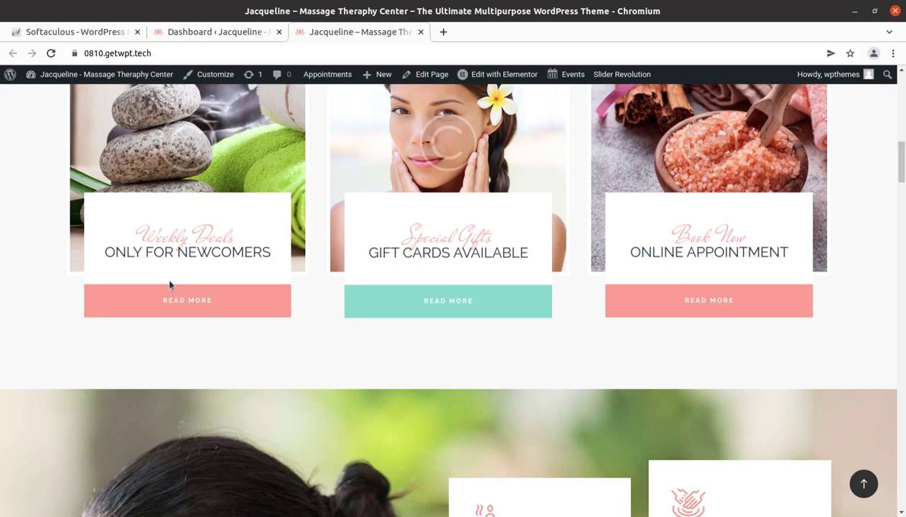
pyautogui.scroll(-1, 170, 285)
pyautogui.scroll(-5, 169, 285)
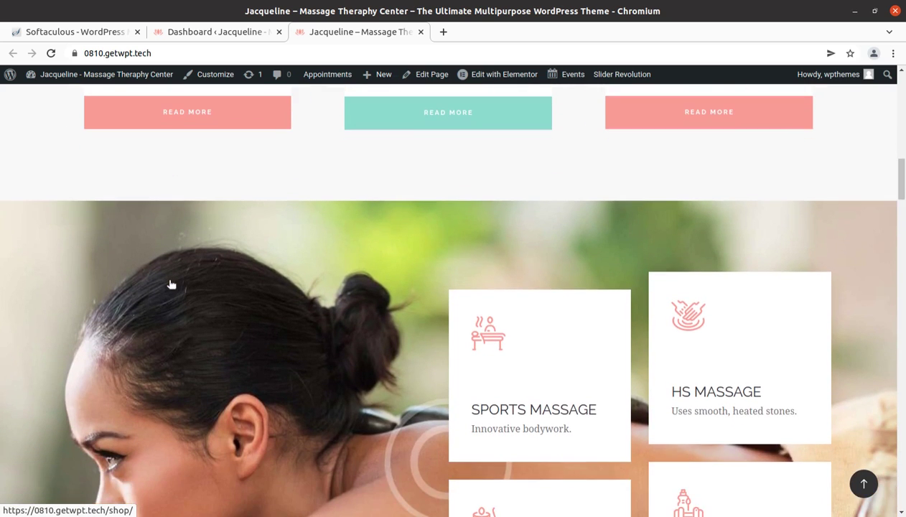
pyautogui.scroll(-5, 171, 285)
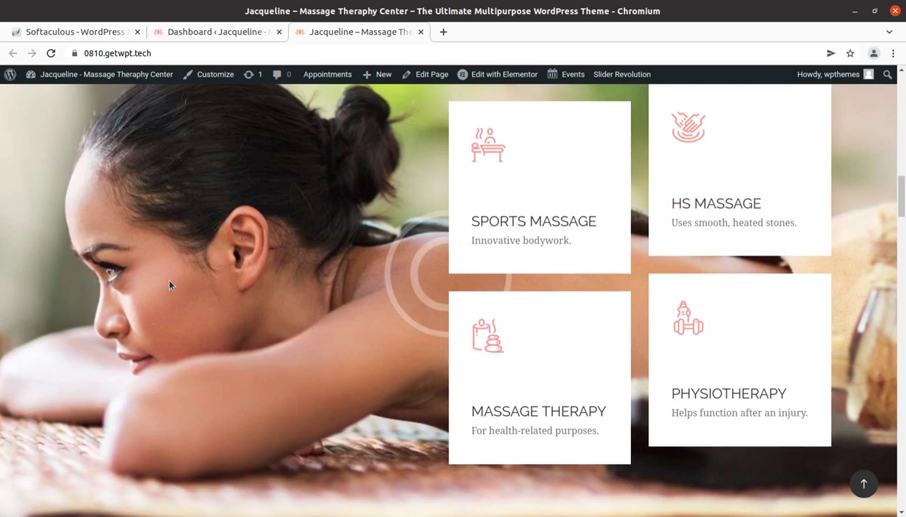
pyautogui.scroll(-6, 169, 285)
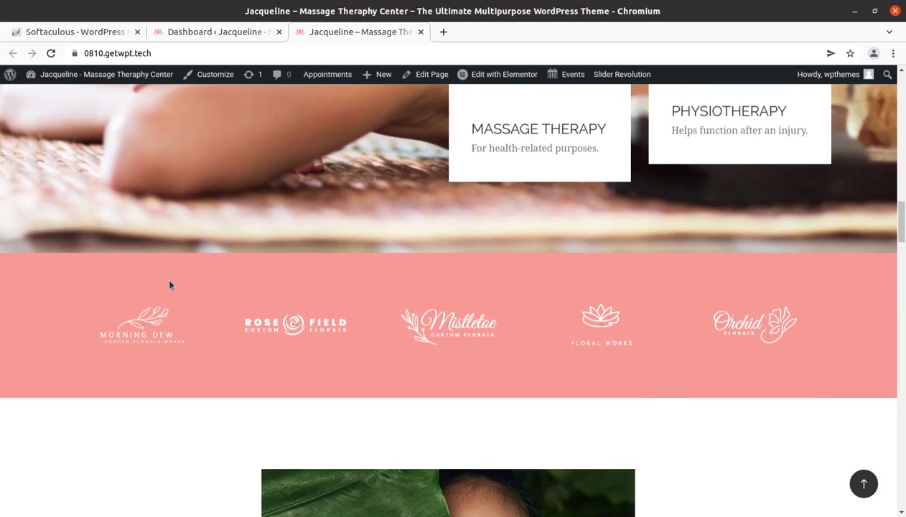
pyautogui.scroll(-3, 169, 285)
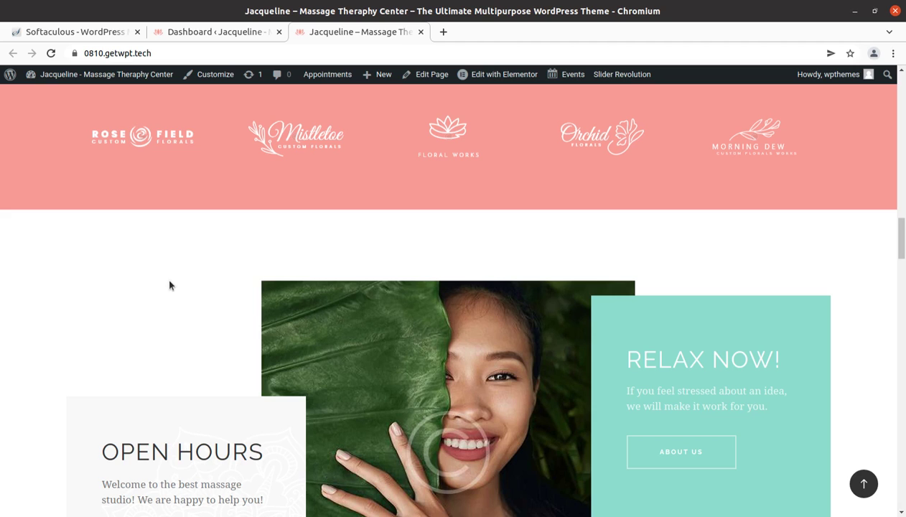
pyautogui.scroll(-2, 170, 285)
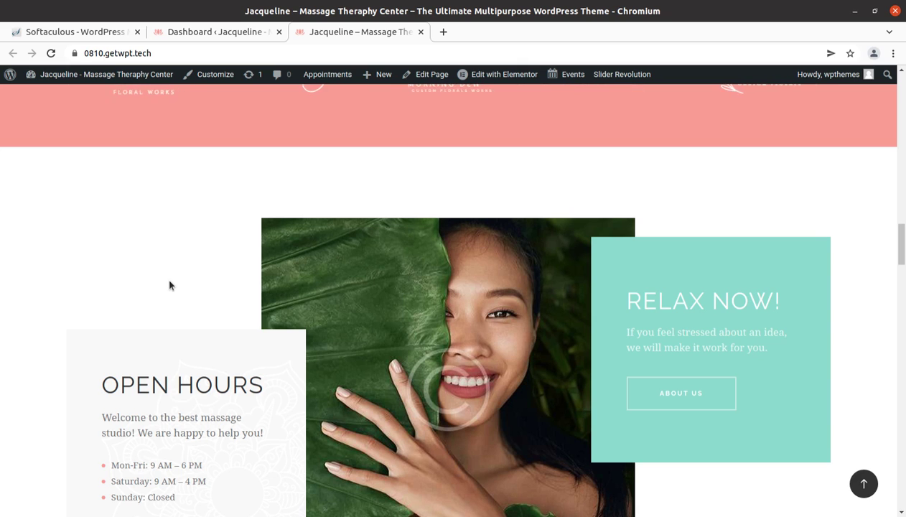
pyautogui.scroll(-3, 170, 285)
pyautogui.scroll(-3, 169, 285)
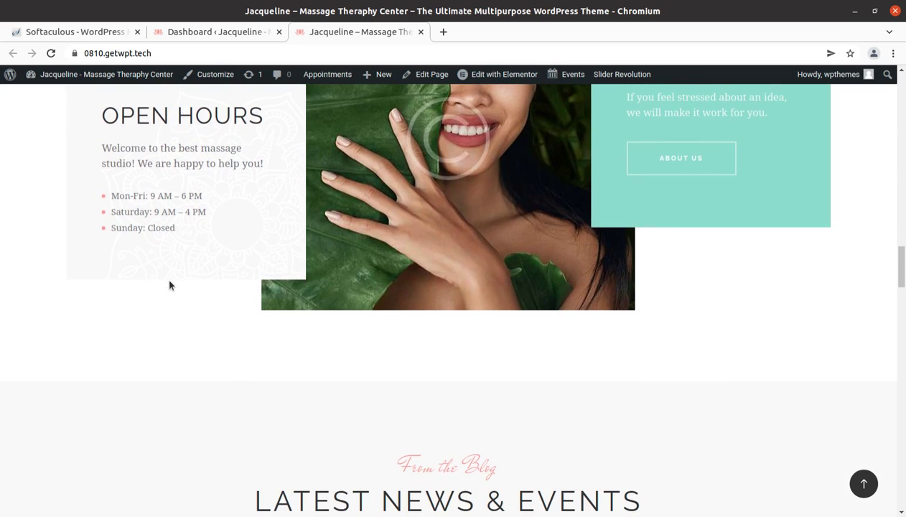
pyautogui.scroll(-2, 169, 285)
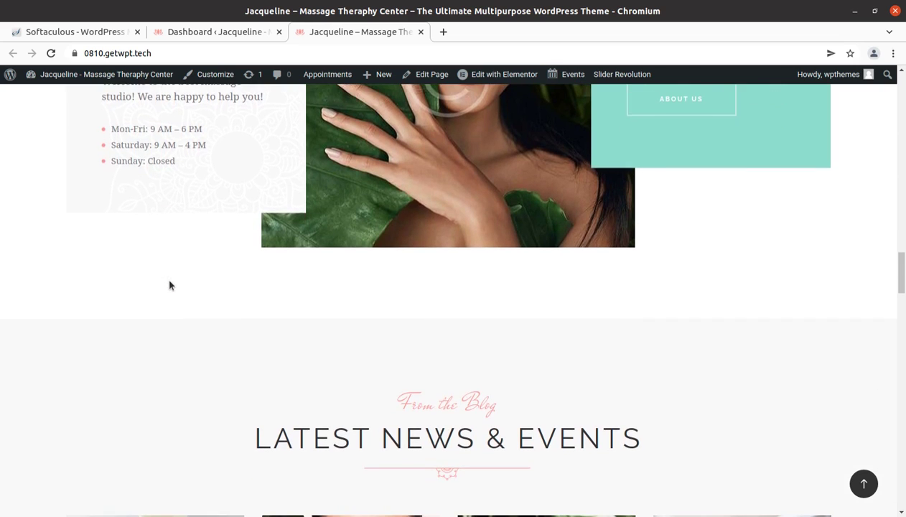
pyautogui.scroll(-2, 169, 285)
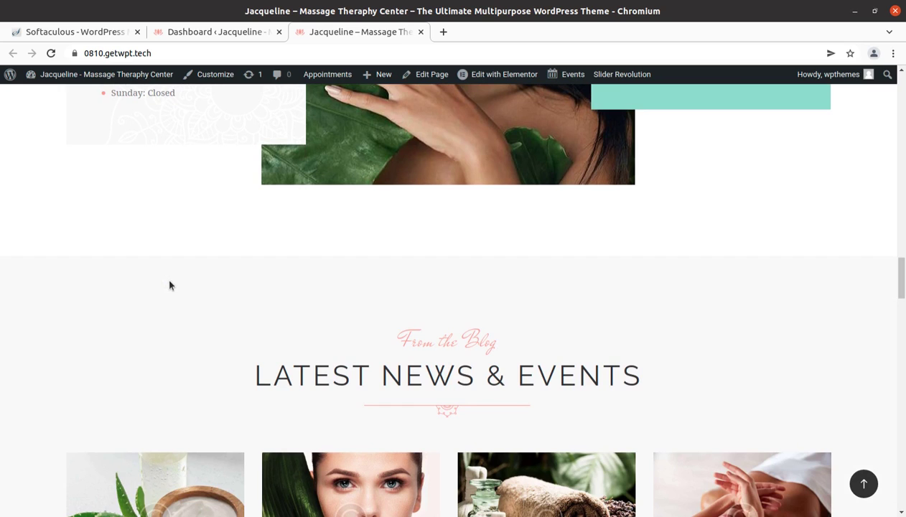
pyautogui.scroll(-2, 170, 285)
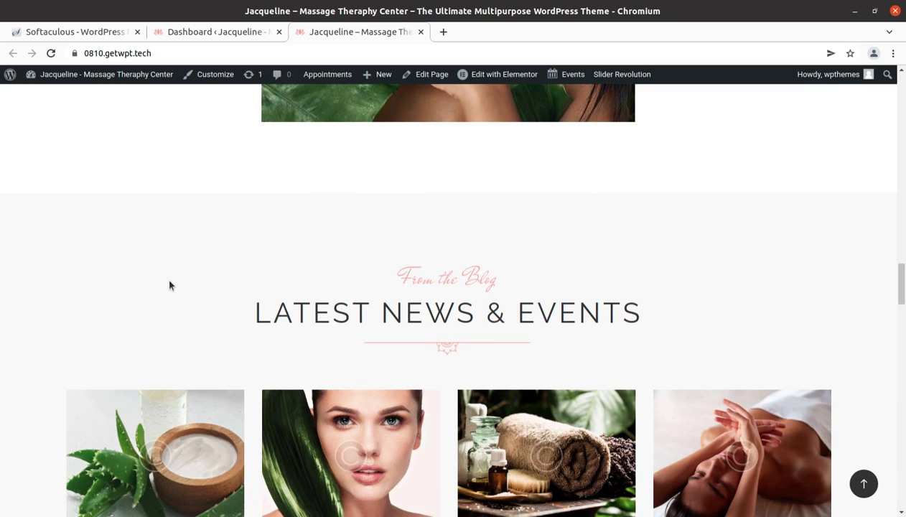
pyautogui.scroll(-3, 169, 285)
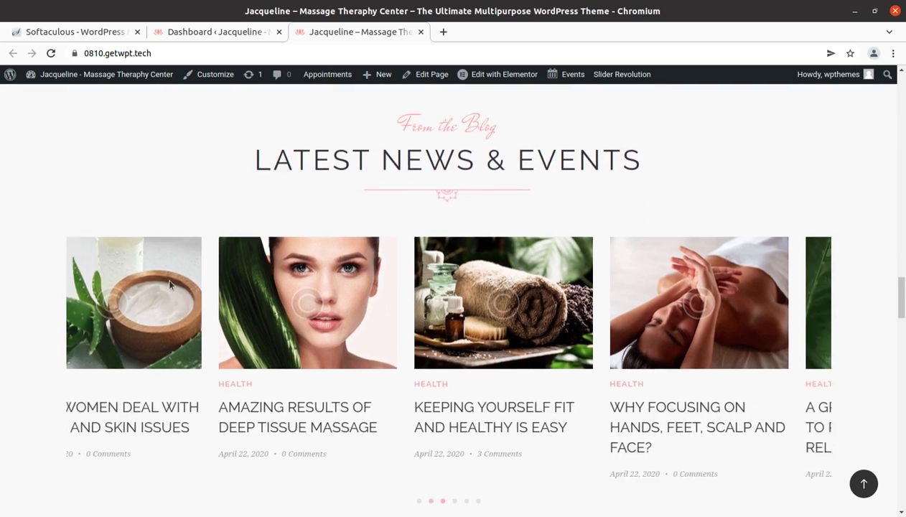
pyautogui.scroll(-2, 171, 284)
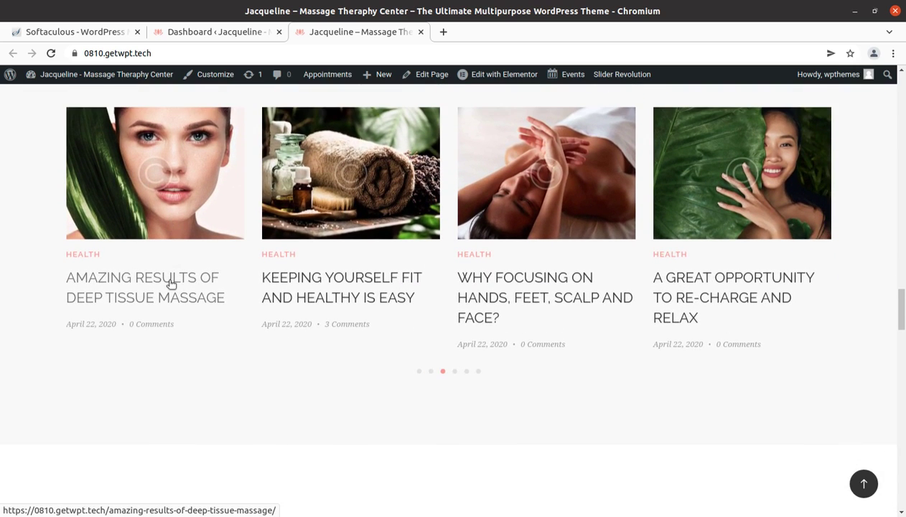
pyautogui.scroll(-2, 170, 284)
pyautogui.scroll(-3, 170, 284)
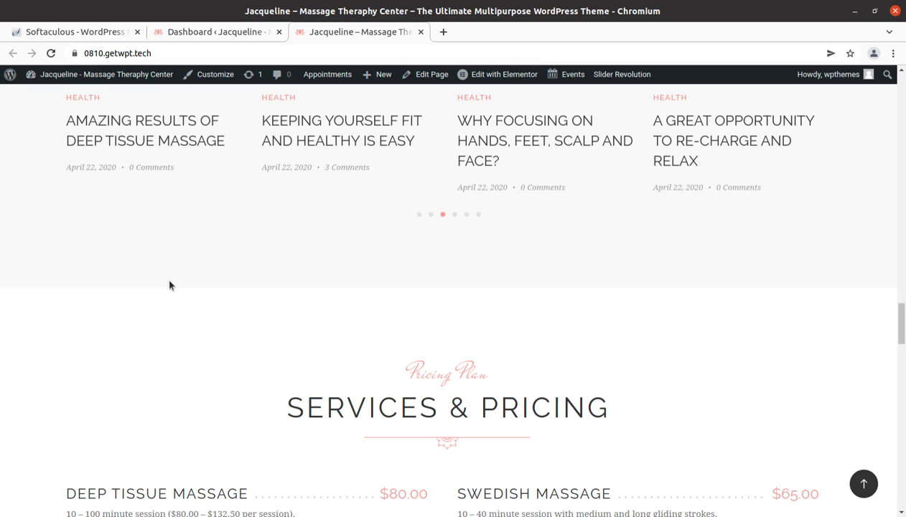
pyautogui.scroll(-3, 170, 284)
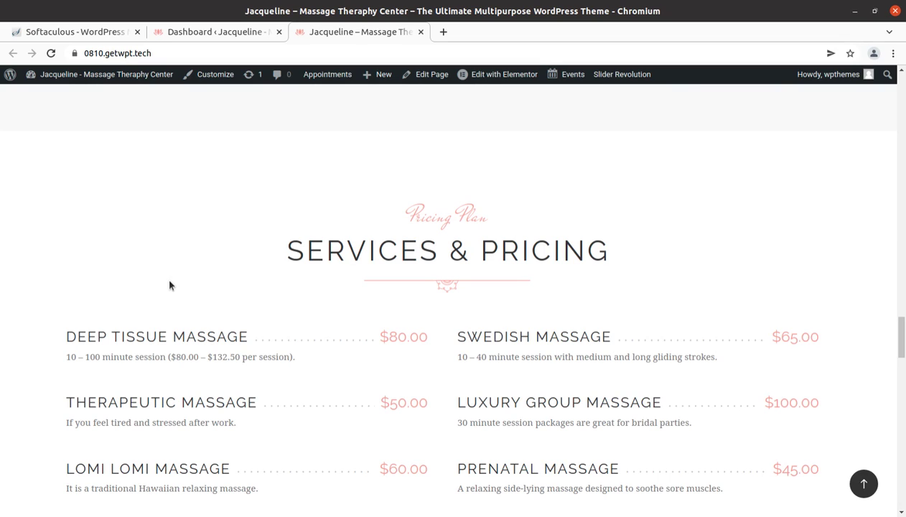
pyautogui.scroll(-10, 169, 285)
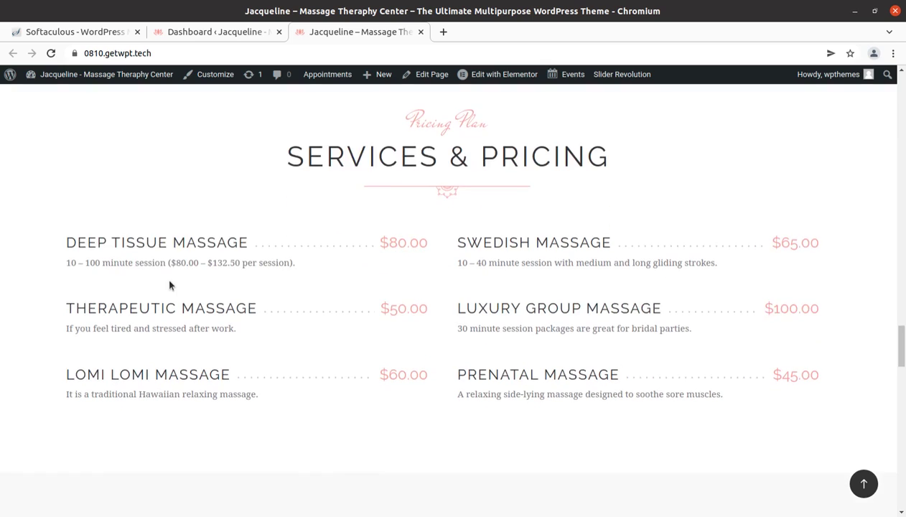
pyautogui.scroll(15, 392, 199)
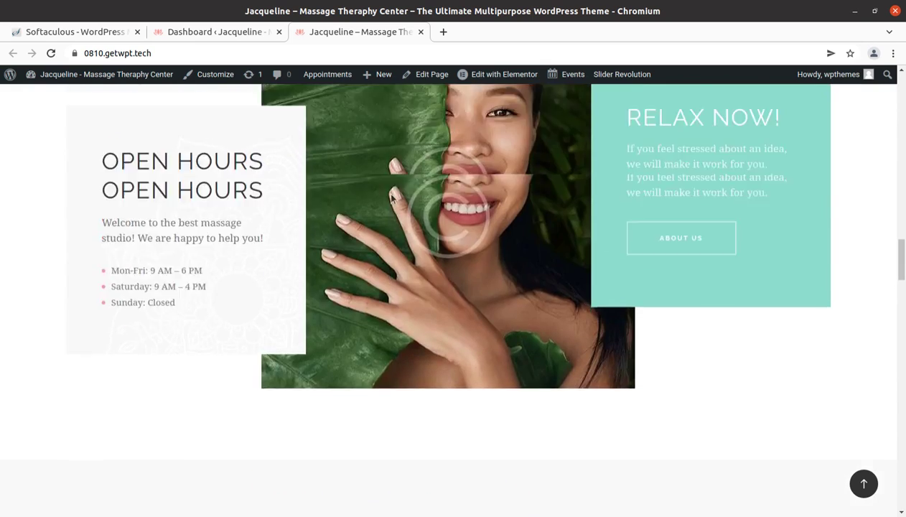
pyautogui.scroll(10, 391, 198)
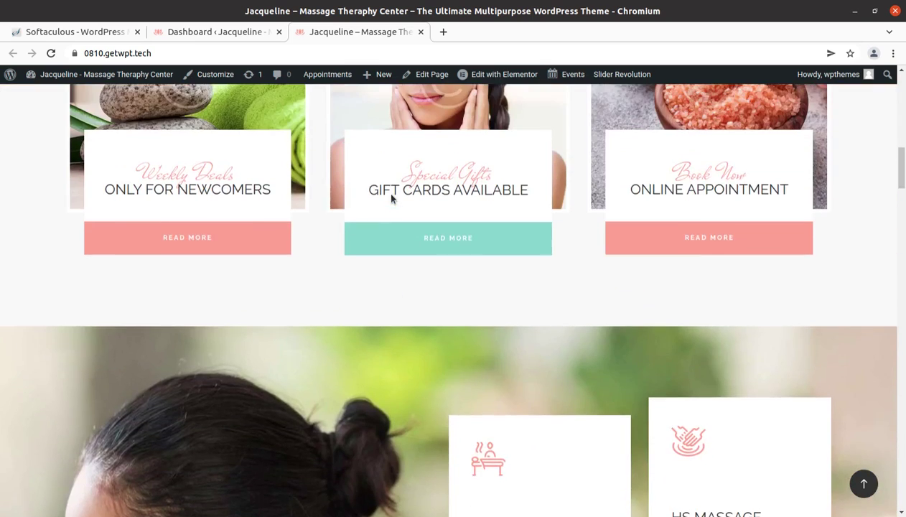
pyautogui.scroll(6, 390, 194)
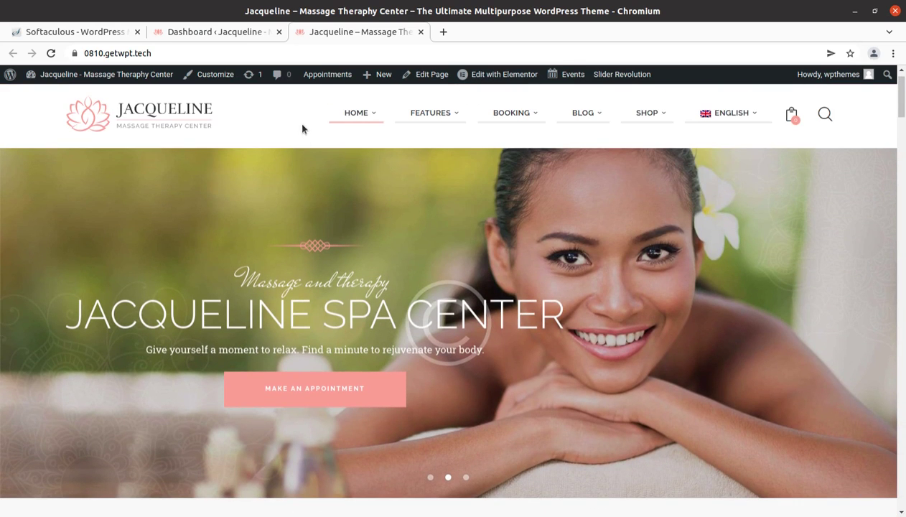
pyautogui.moveTo(318, 85)
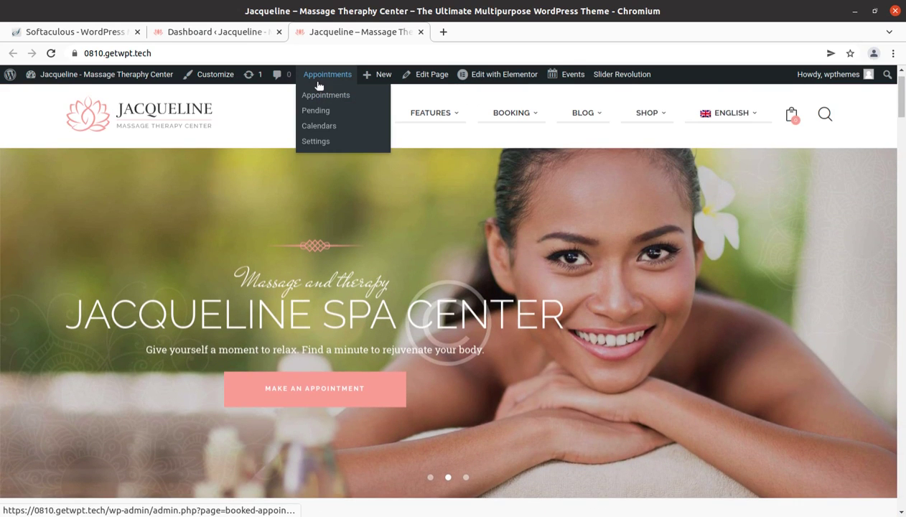
pyautogui.click(302, 389)
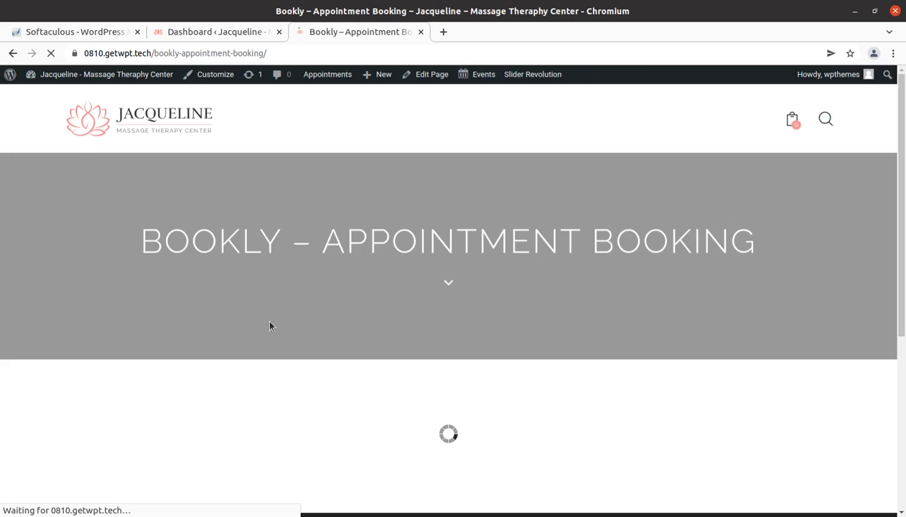
# - Review the booking page, then go back to the homepage and scroll through it
pyautogui.scroll(-3, 338, 323)
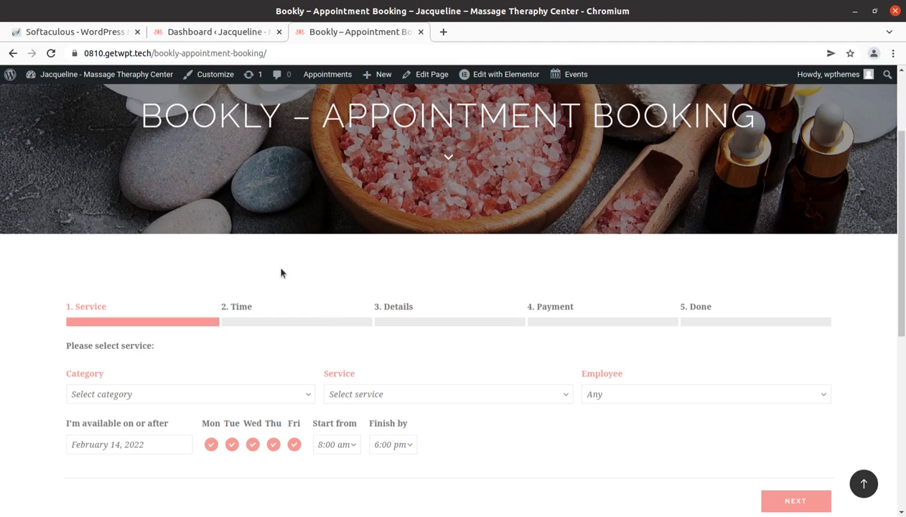
pyautogui.scroll(-2, 275, 263)
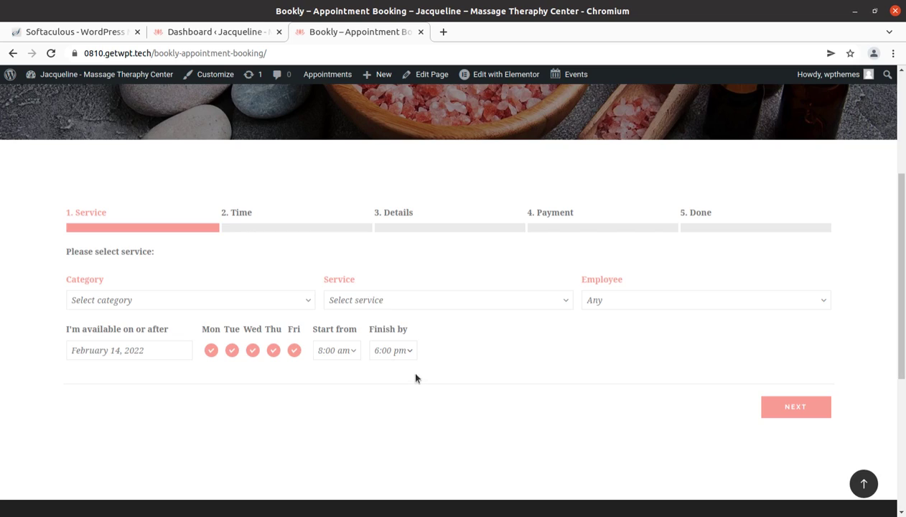
pyautogui.scroll(-1, 422, 381)
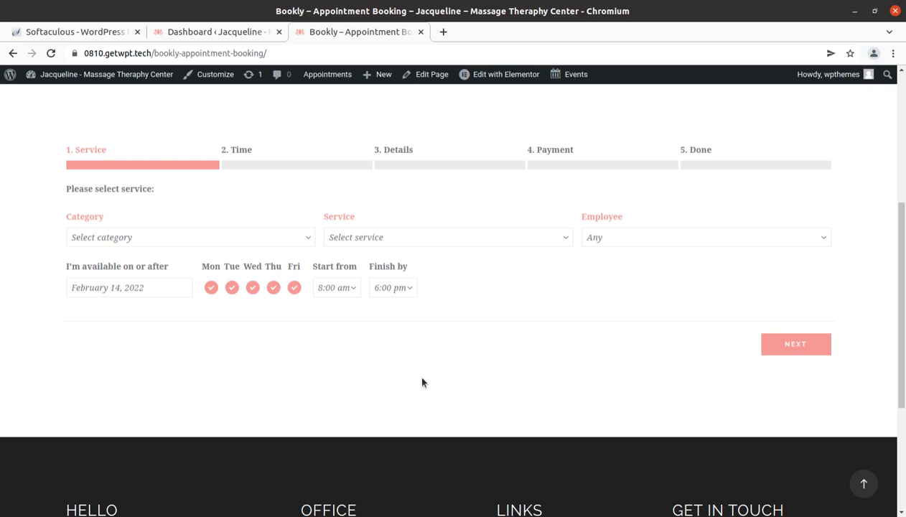
pyautogui.scroll(5, 422, 382)
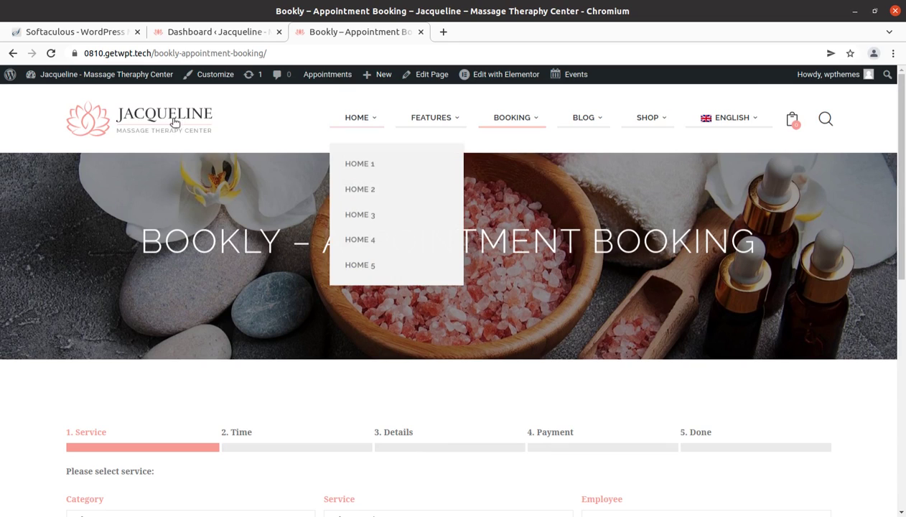
pyautogui.click(140, 122)
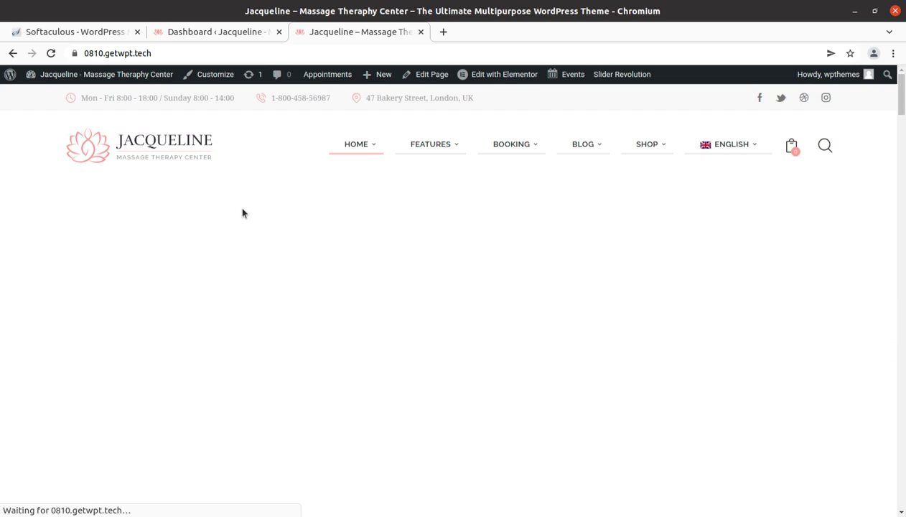
pyautogui.scroll(-2, 359, 224)
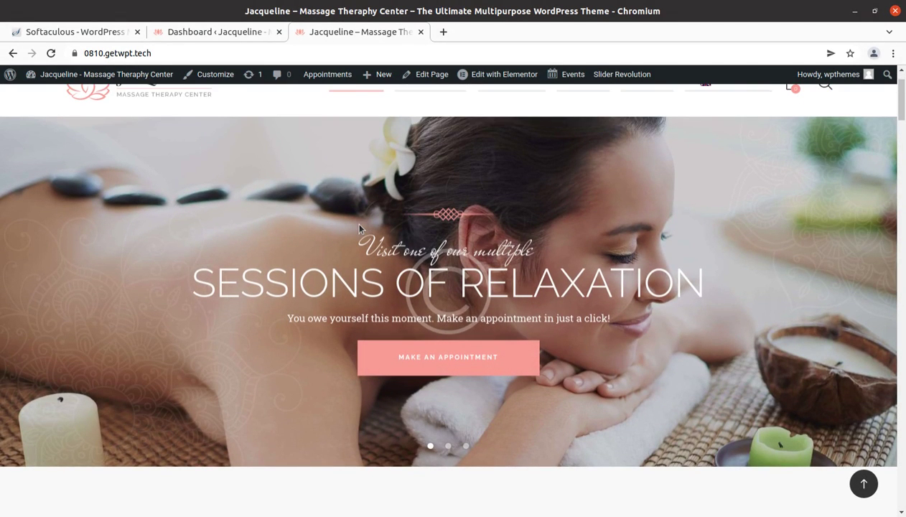
pyautogui.moveTo(356, 89)
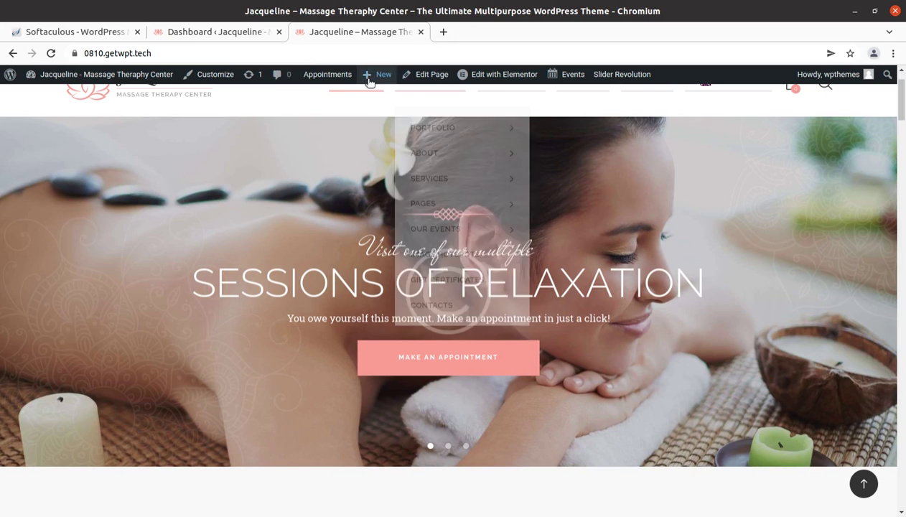
pyautogui.scroll(-3, 496, 252)
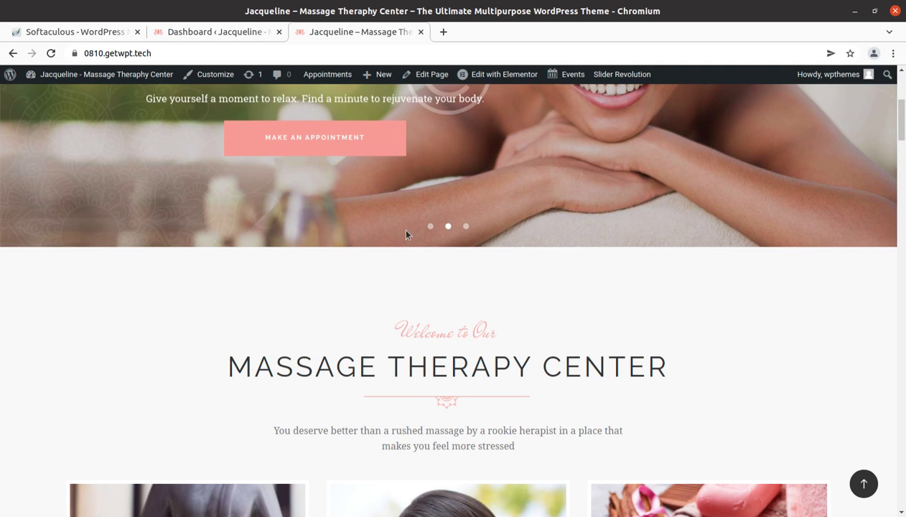
pyautogui.scroll(-2, 405, 235)
pyautogui.scroll(-5, 405, 235)
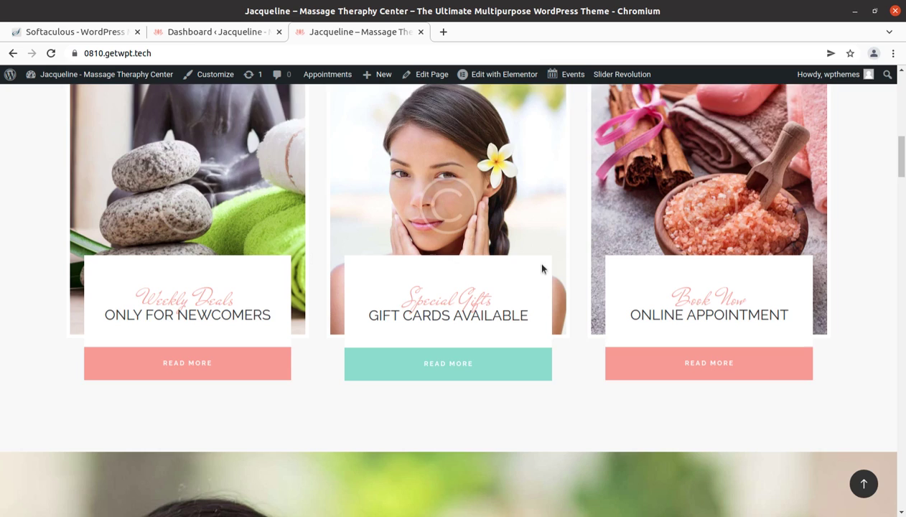
pyautogui.scroll(-3, 542, 269)
pyautogui.scroll(-1, 540, 343)
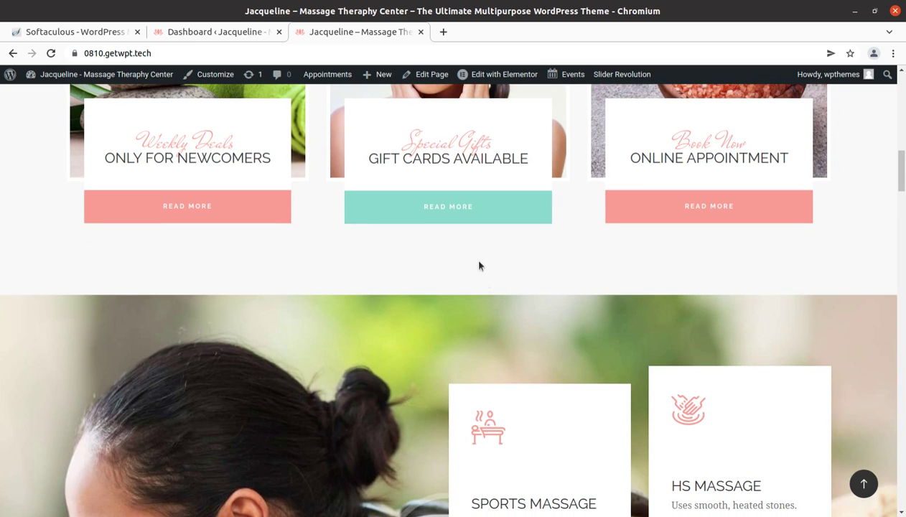
pyautogui.scroll(-2, 479, 267)
pyautogui.scroll(3, 519, 142)
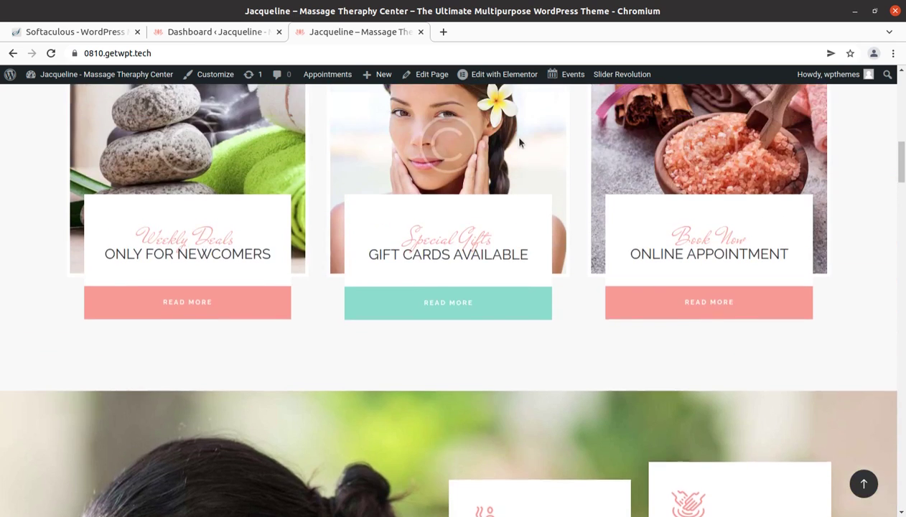
pyautogui.scroll(4, 520, 142)
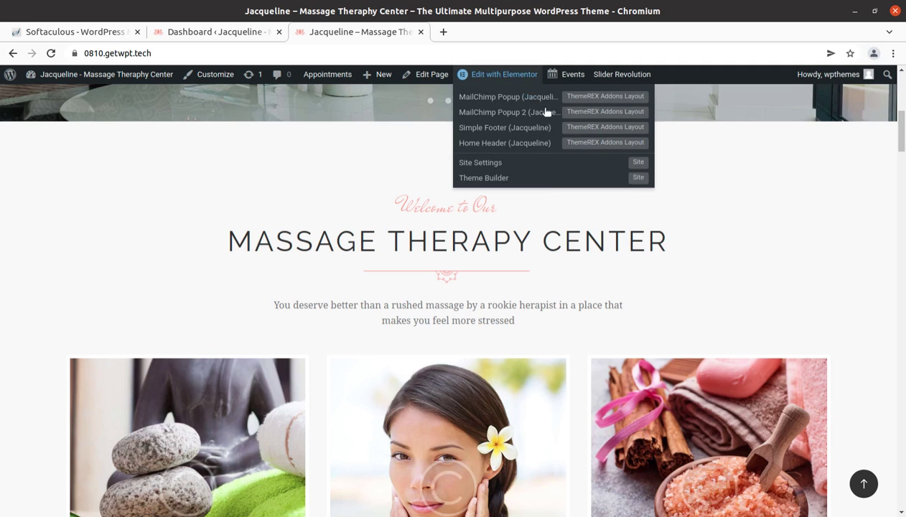
pyautogui.scroll(2, 552, 196)
pyautogui.scroll(3, 498, 189)
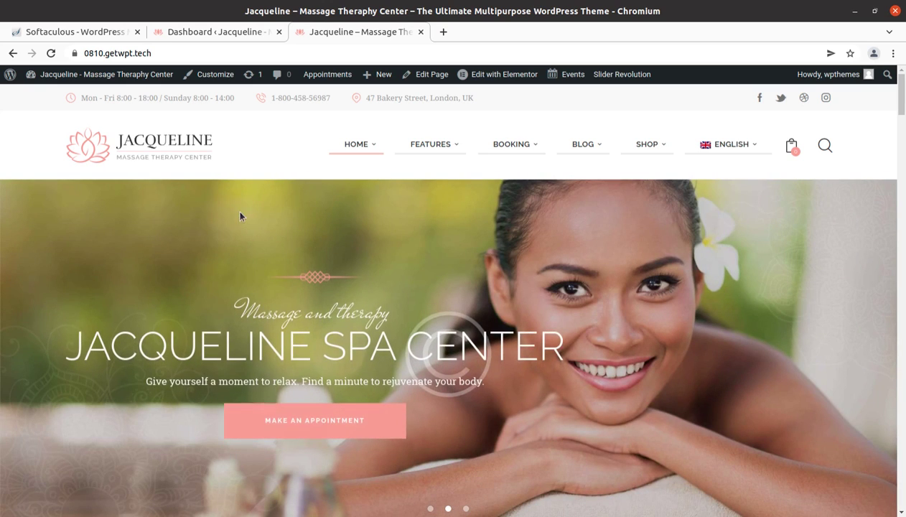
pyautogui.scroll(-1, 236, 268)
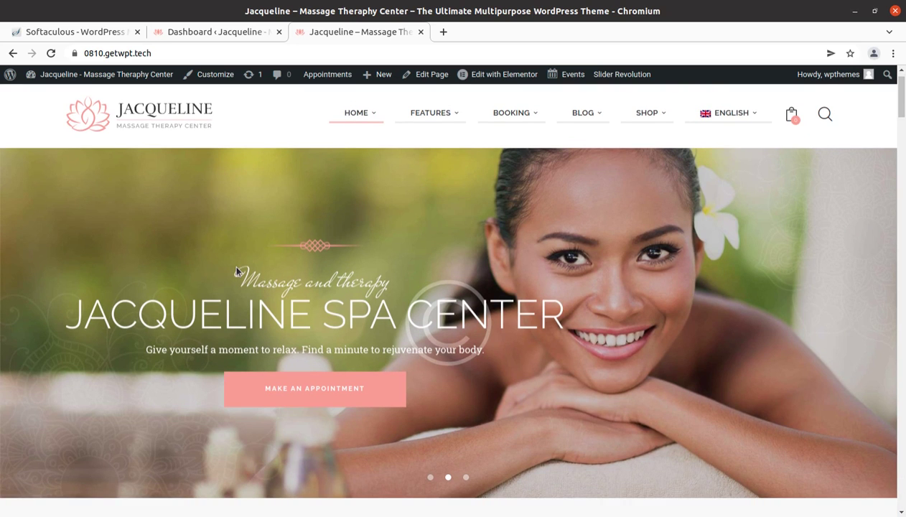
pyautogui.scroll(-3, 236, 270)
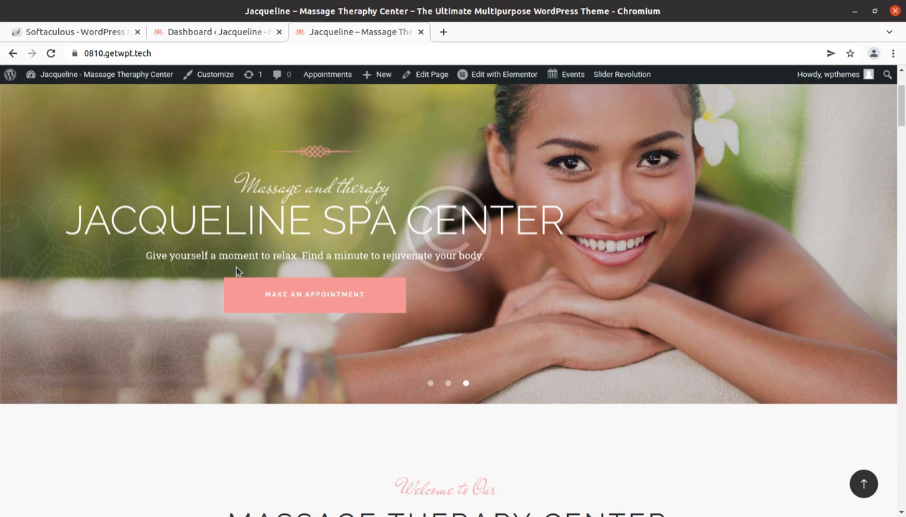
pyautogui.scroll(-4, 237, 270)
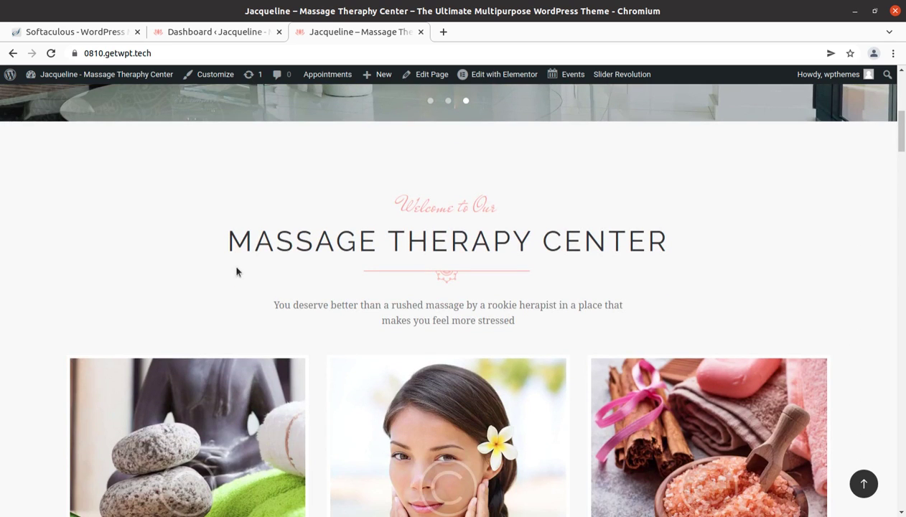
pyautogui.scroll(-3, 236, 270)
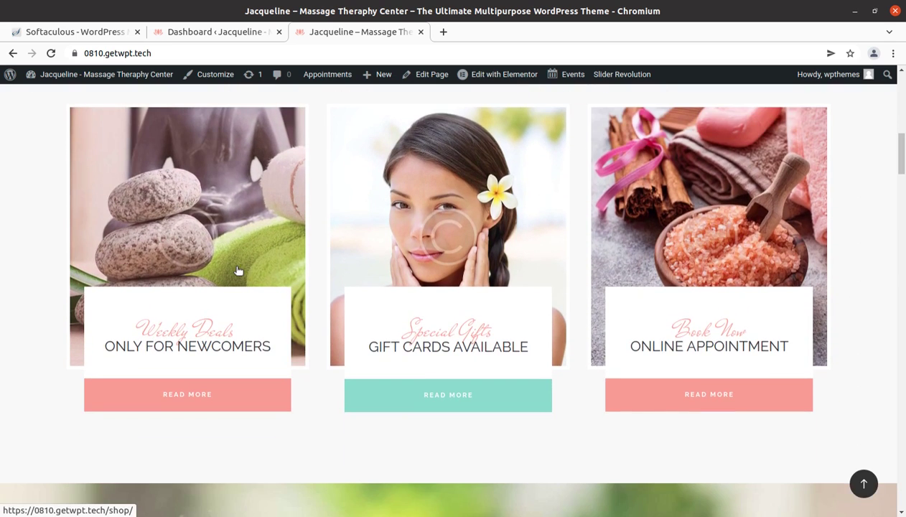
pyautogui.scroll(-2, 238, 270)
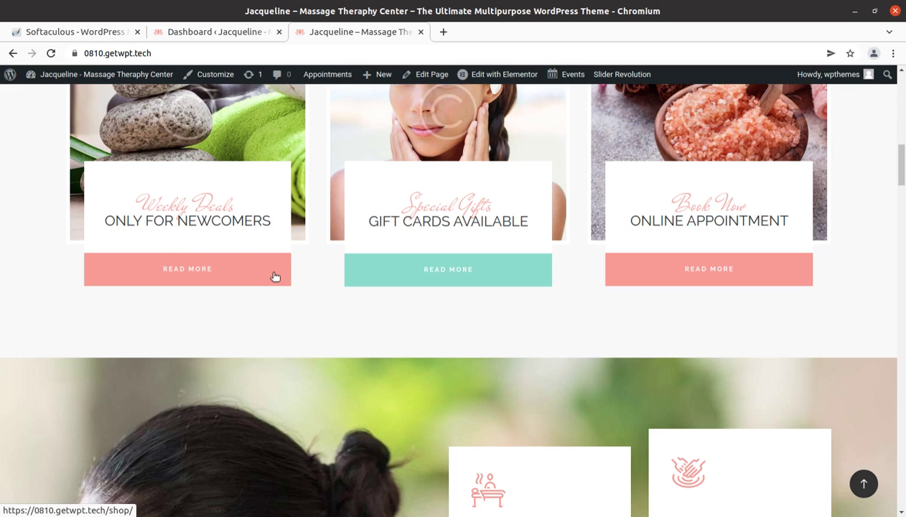
pyautogui.scroll(-2, 313, 332)
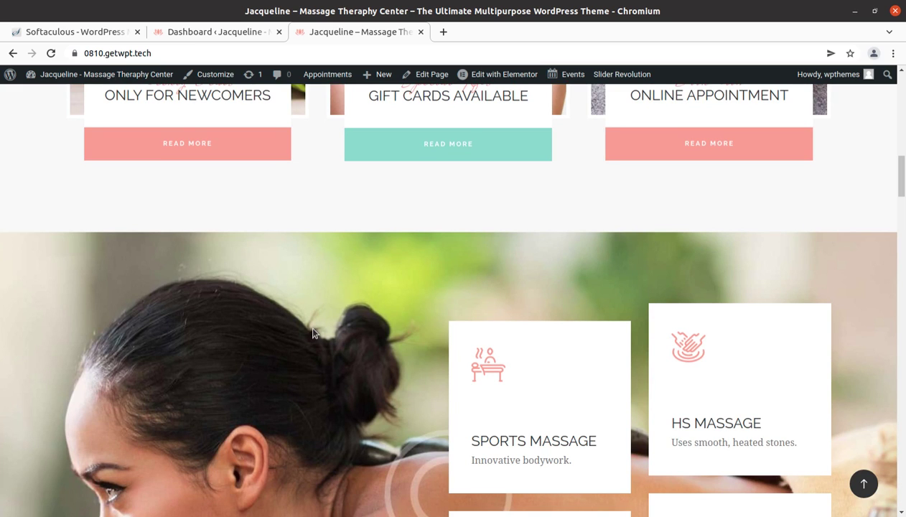
pyautogui.scroll(-5, 313, 332)
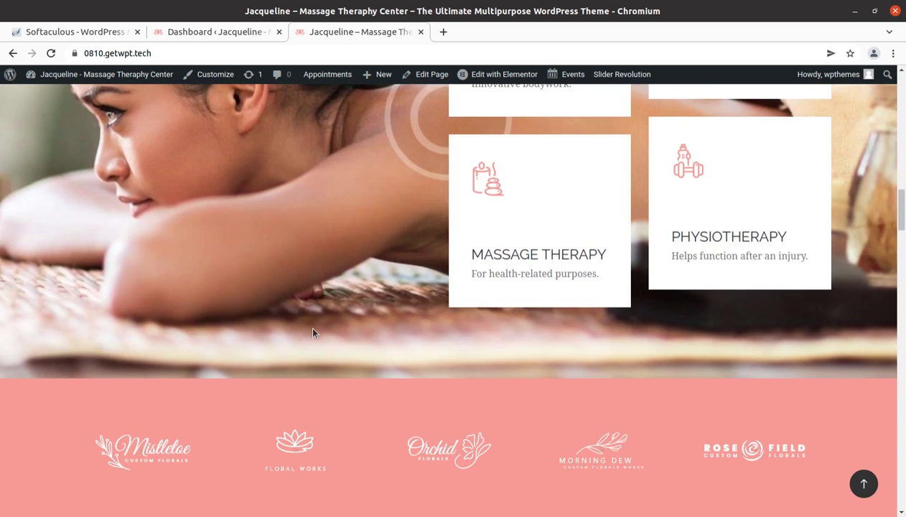
pyautogui.scroll(-2, 313, 332)
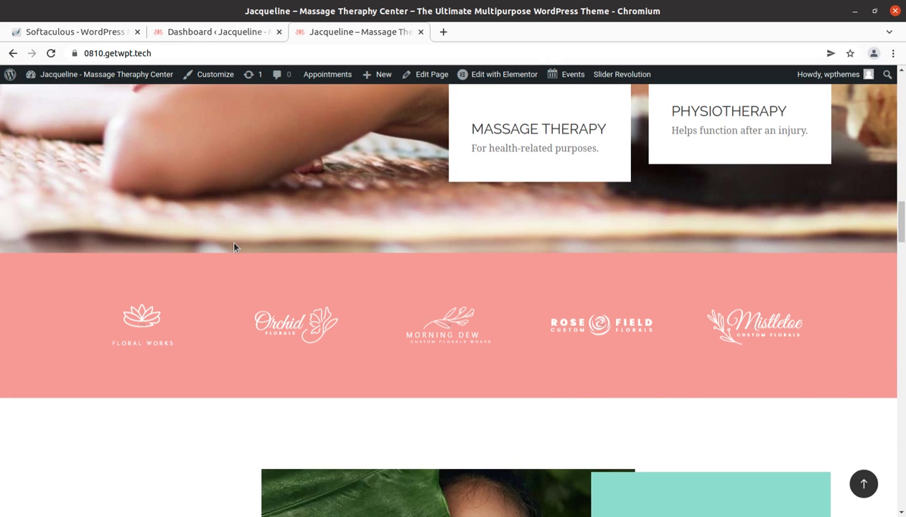
pyautogui.scroll(6, 233, 247)
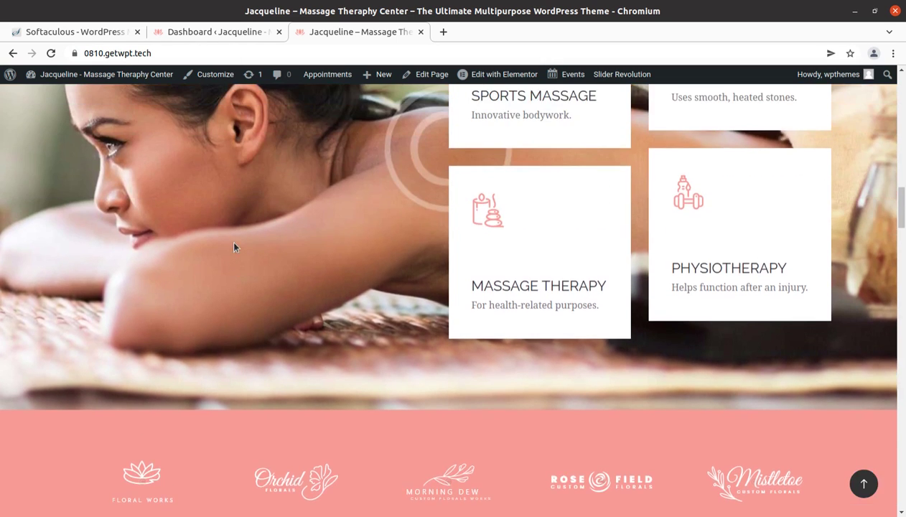
pyautogui.scroll(2, 234, 247)
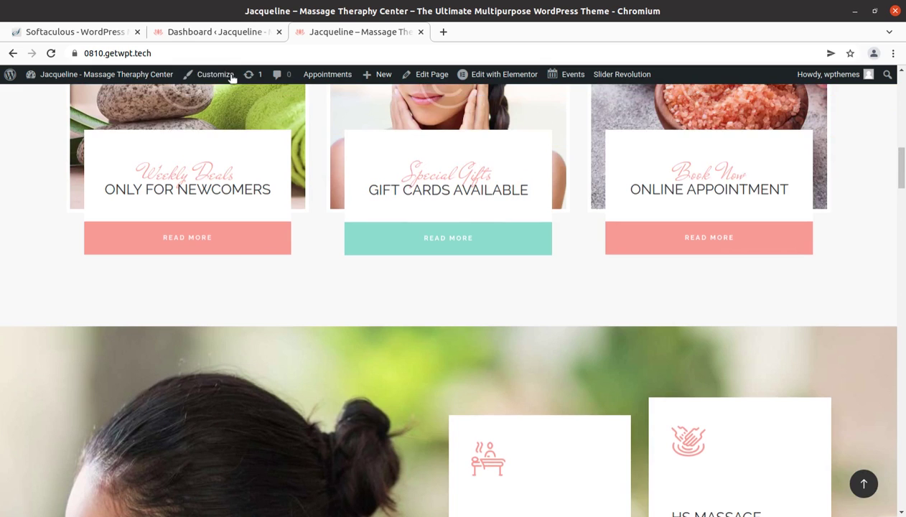
# - Switch to the WordPress admin dashboard tab and scroll down it
pyautogui.click(201, 33)
pyautogui.scroll(-10, 237, 379)
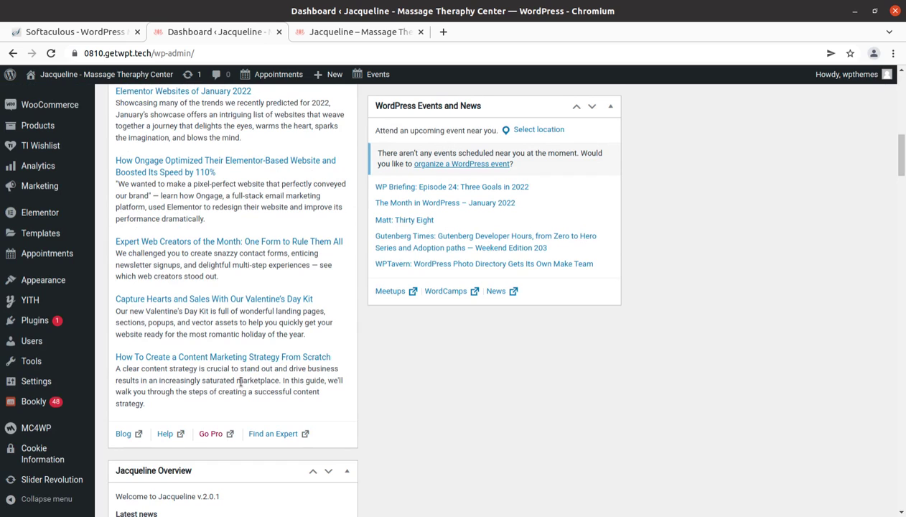
pyautogui.scroll(-4, 133, 343)
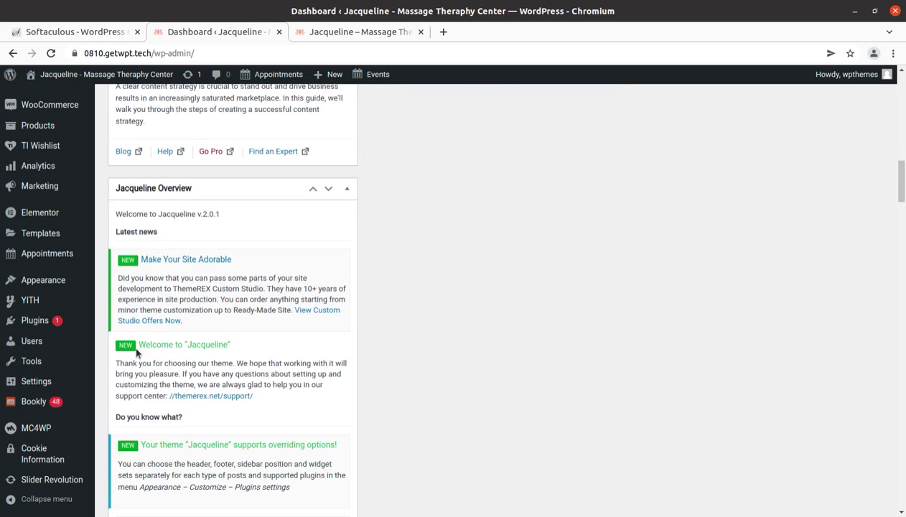
pyautogui.scroll(-2, 136, 350)
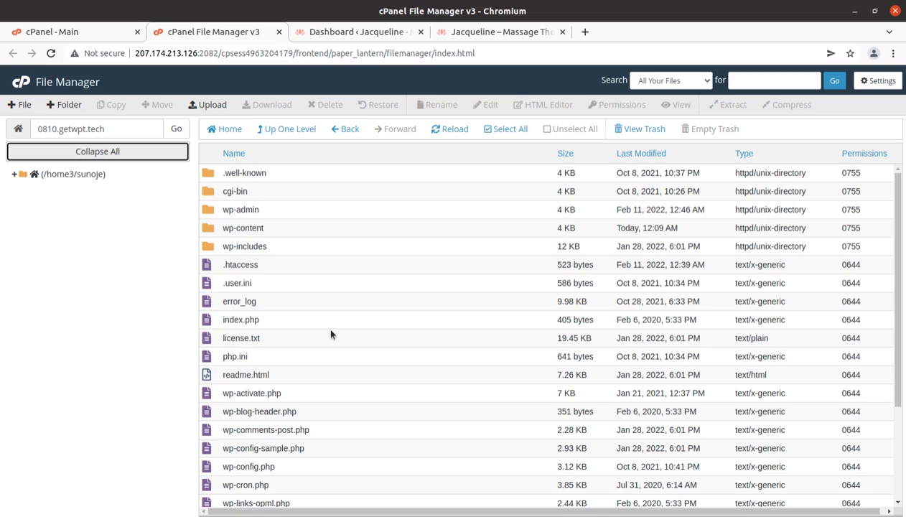
# - Select the wp-config.php row (3.12 KB, 0644) in the site root listing
pyautogui.scroll(-3, 331, 332)
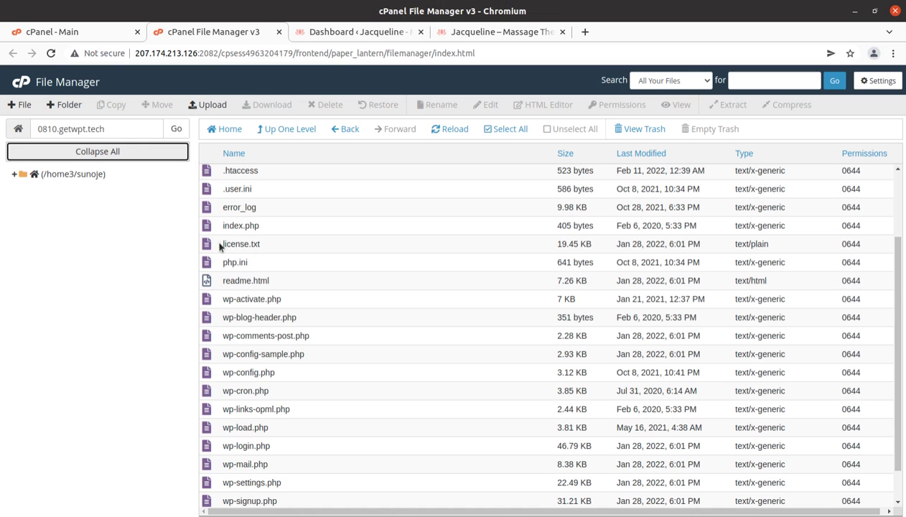
pyautogui.scroll(3, 393, 263)
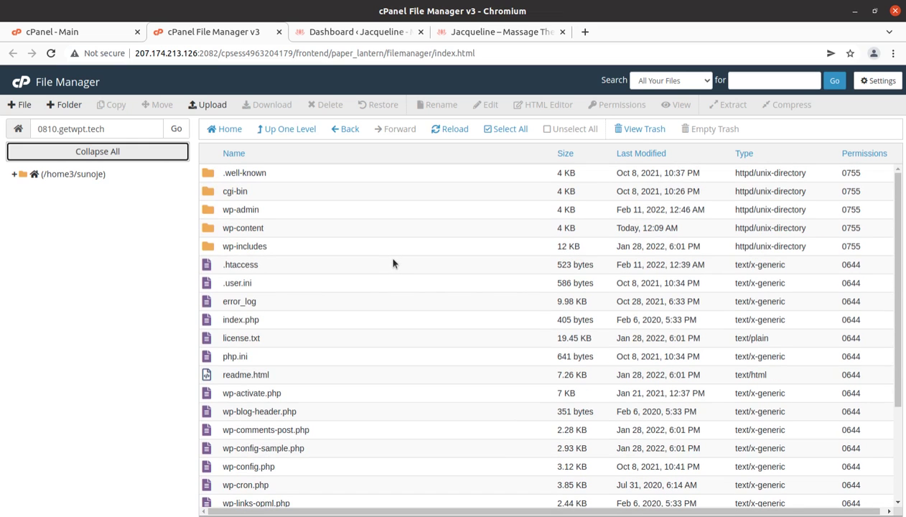
pyautogui.scroll(-4, 392, 263)
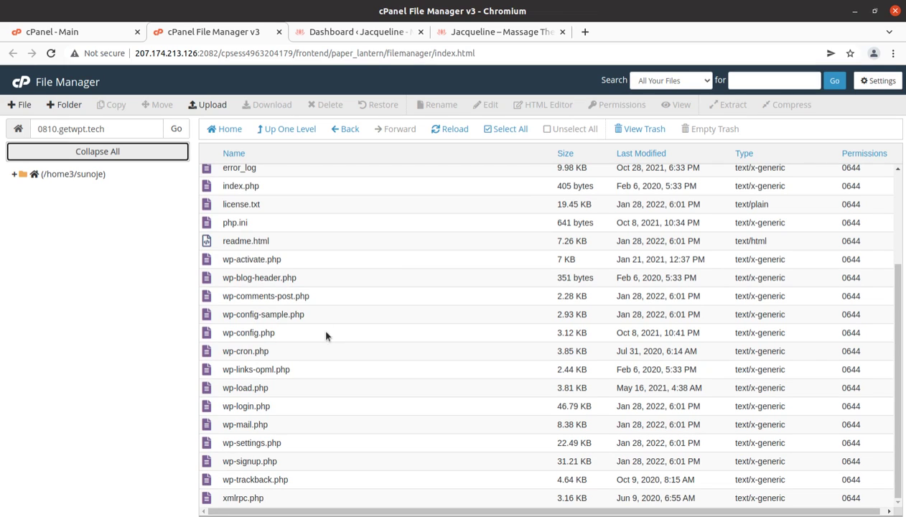
pyautogui.click(305, 338)
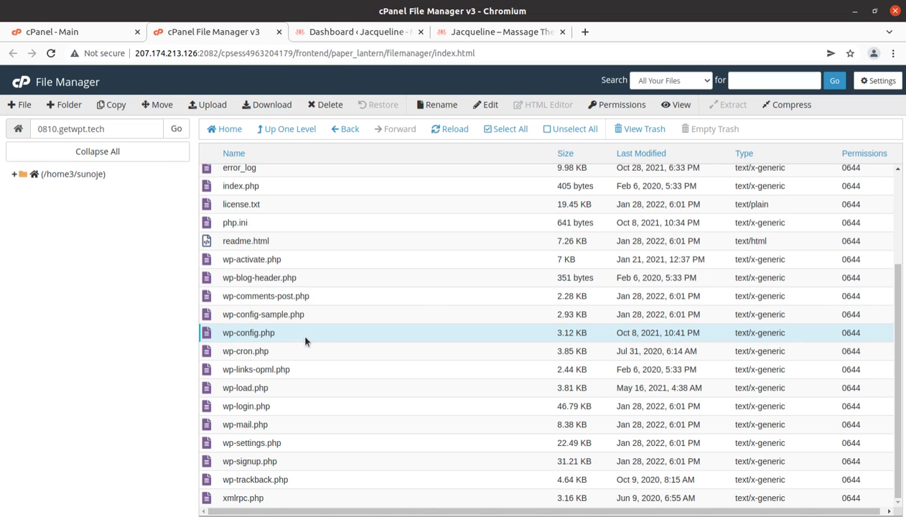
# - Close the old front-page tab, reopen the live site in a background tab, and return to File Manager
pyautogui.click(454, 33)
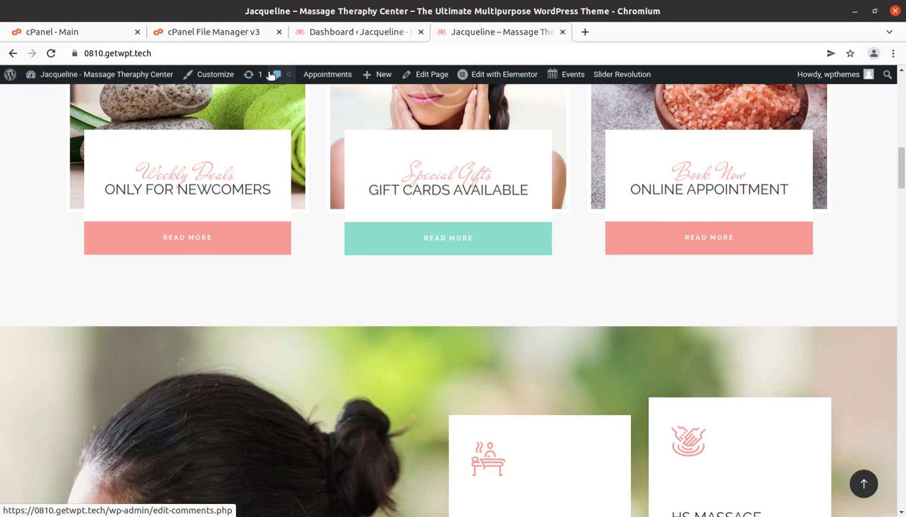
pyautogui.click(562, 33)
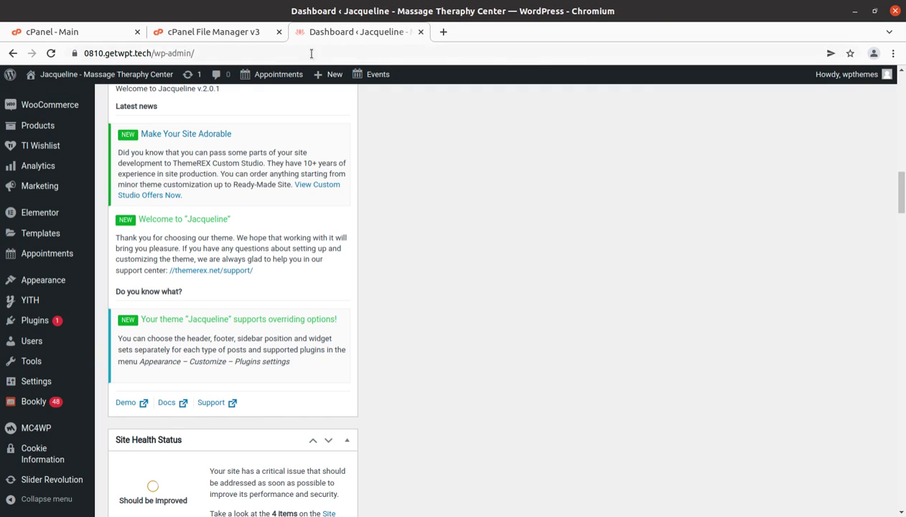
pyautogui.moveTo(89, 78)
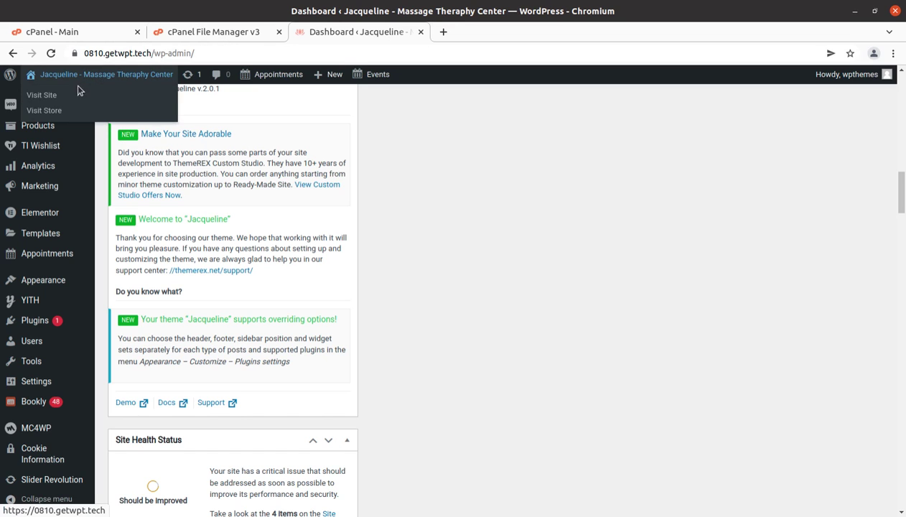
pyautogui.middleClick(49, 90)
pyautogui.click(202, 39)
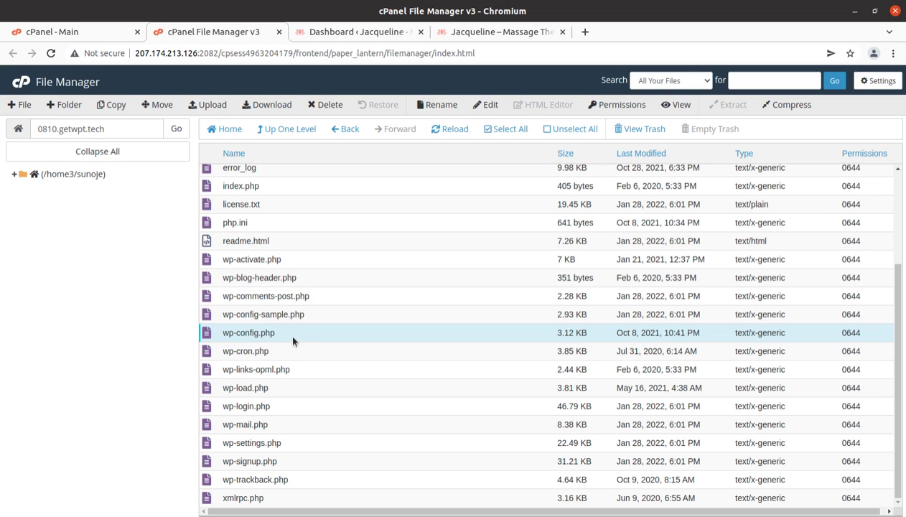
# - Open wp-config.php with the context menu's Edit command to view its database settings
pyautogui.rightClick(292, 337)
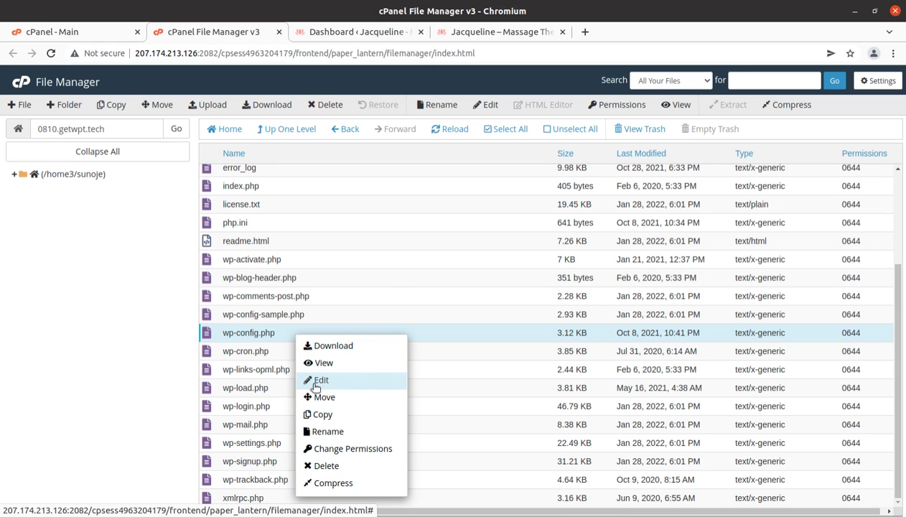
pyautogui.click(318, 382)
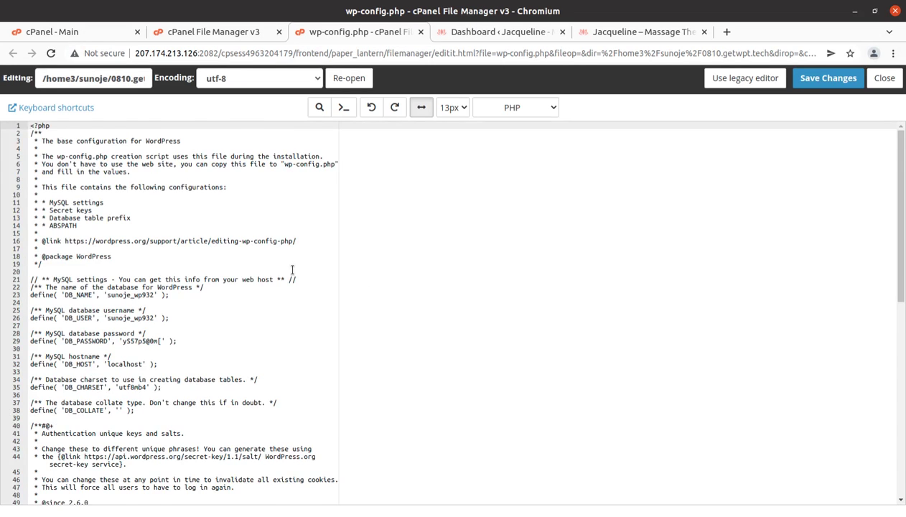
# - Copy the api.wordpress.org/secret-key/1.1/salt/ URL from line 44 of wp-config.php
pyautogui.scroll(-2, 292, 269)
pyautogui.scroll(-3, 292, 270)
pyautogui.scroll(-5, 292, 270)
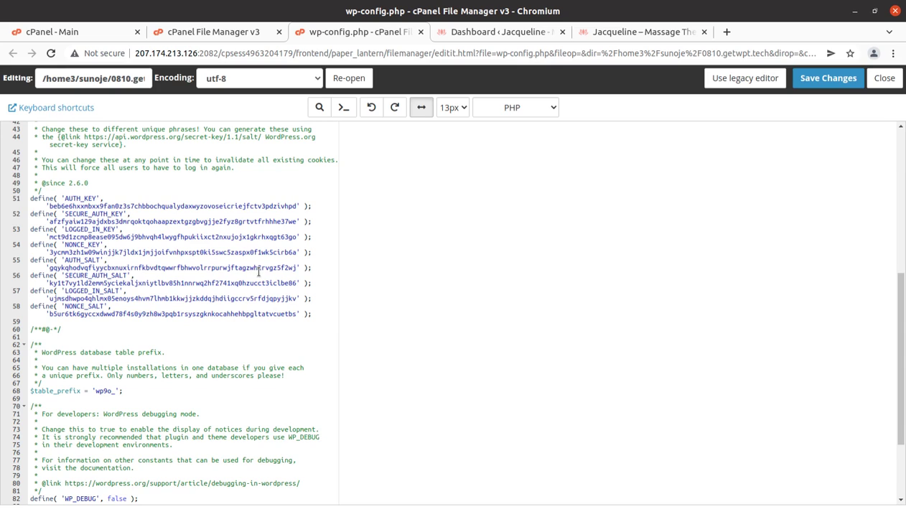
pyautogui.moveTo(30, 198); pyautogui.dragTo(310, 318)
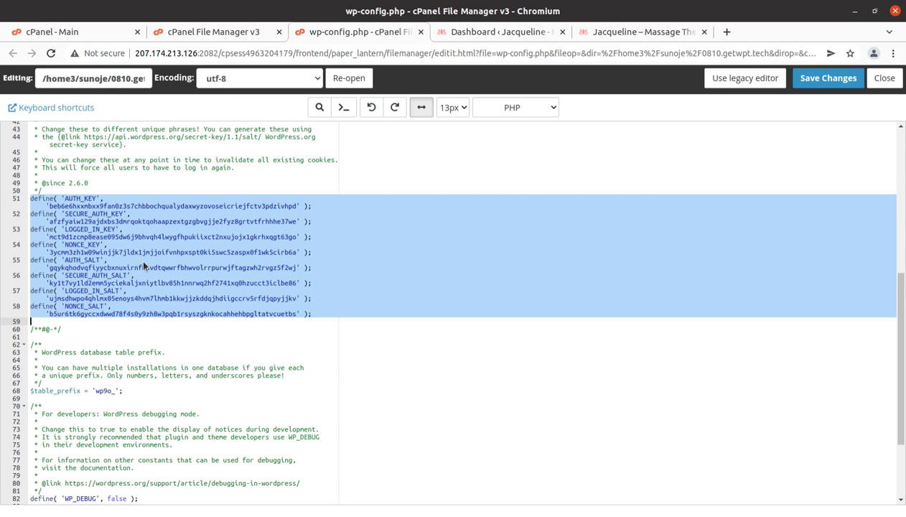
pyautogui.scroll(1, 142, 237)
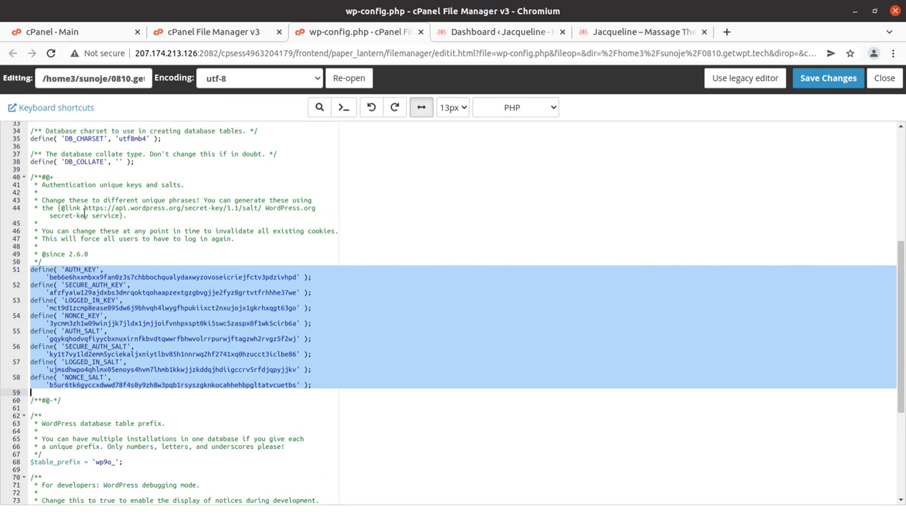
pyautogui.moveTo(83, 208); pyautogui.dragTo(262, 209)
pyautogui.hotkey('ctrl', 'c')
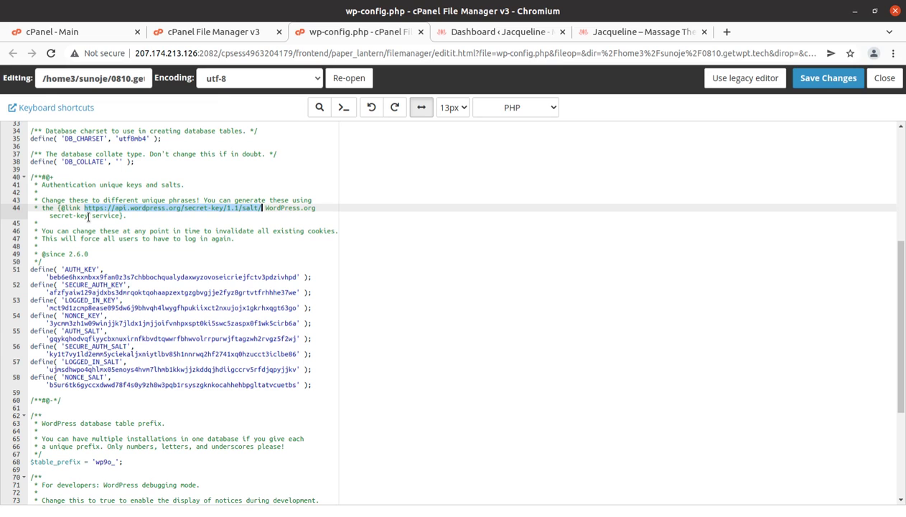
# - Load the salt URL in a new tab, regenerate the keys, and copy all eight define lines
pyautogui.click(727, 32)
pyautogui.hotkey('ctrl', 'v')
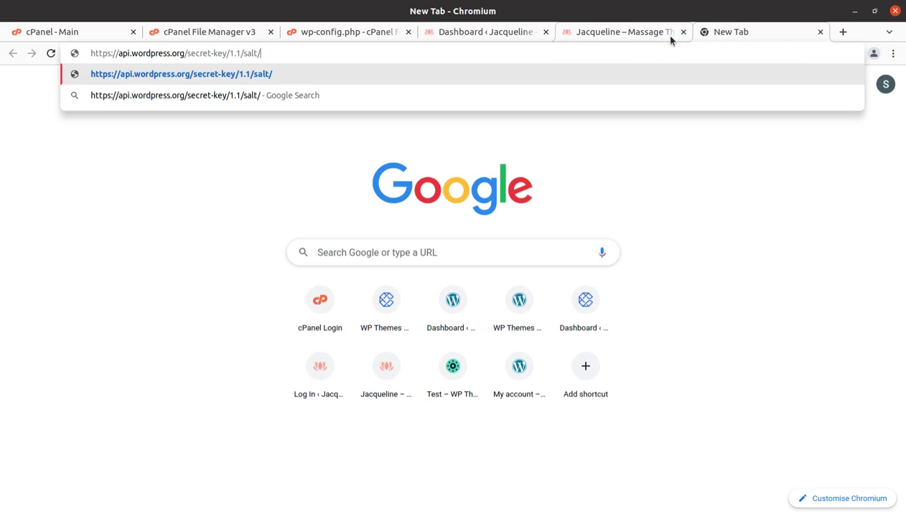
pyautogui.press('Return')
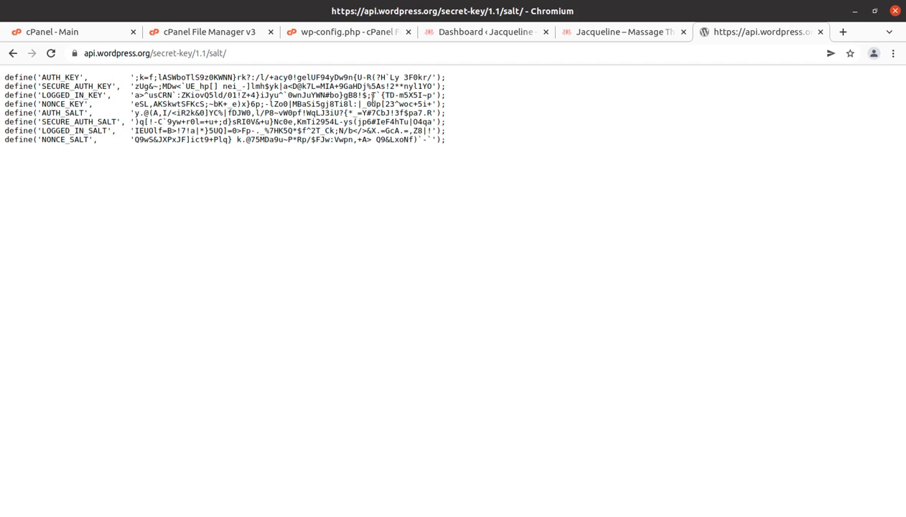
pyautogui.click(51, 54)
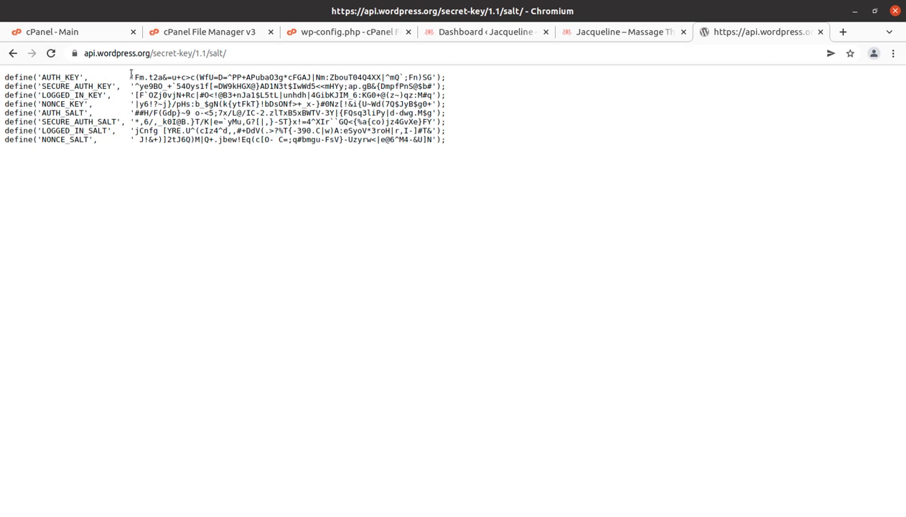
pyautogui.click(48, 53)
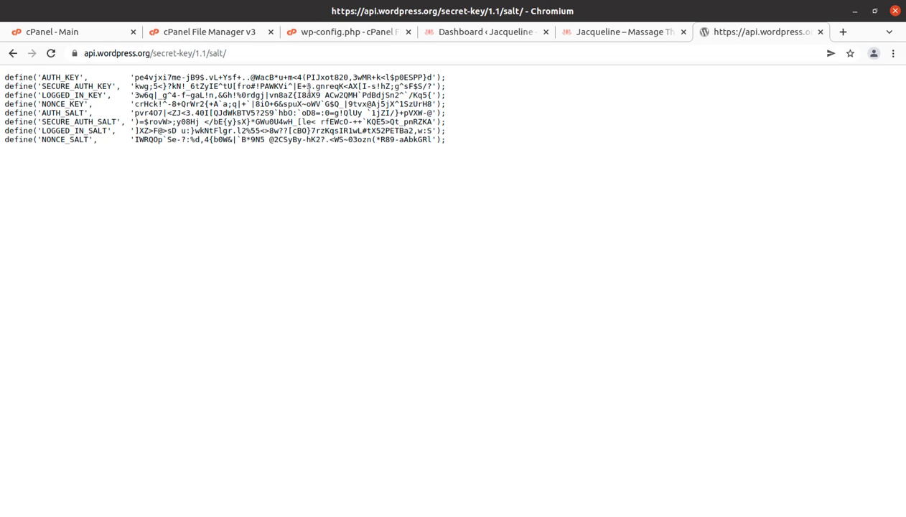
pyautogui.moveTo(473, 145); pyautogui.dragTo(4, 75)
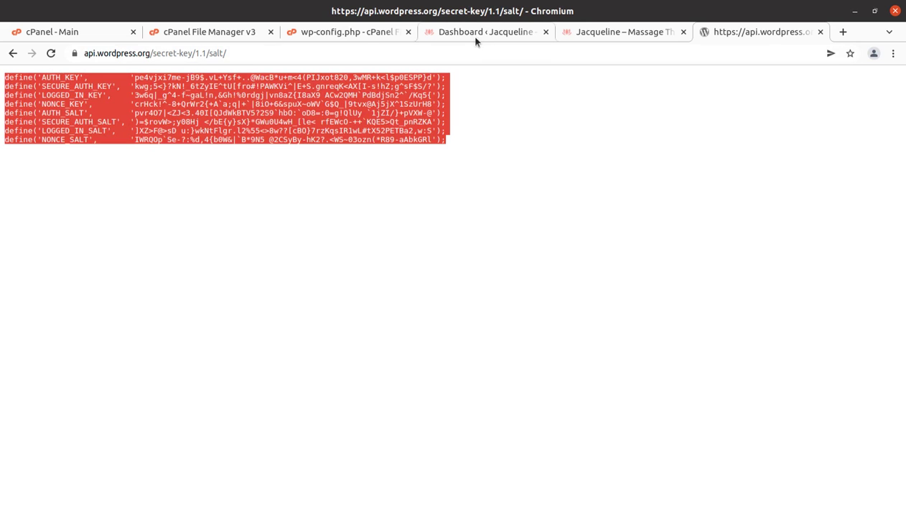
pyautogui.click(361, 34)
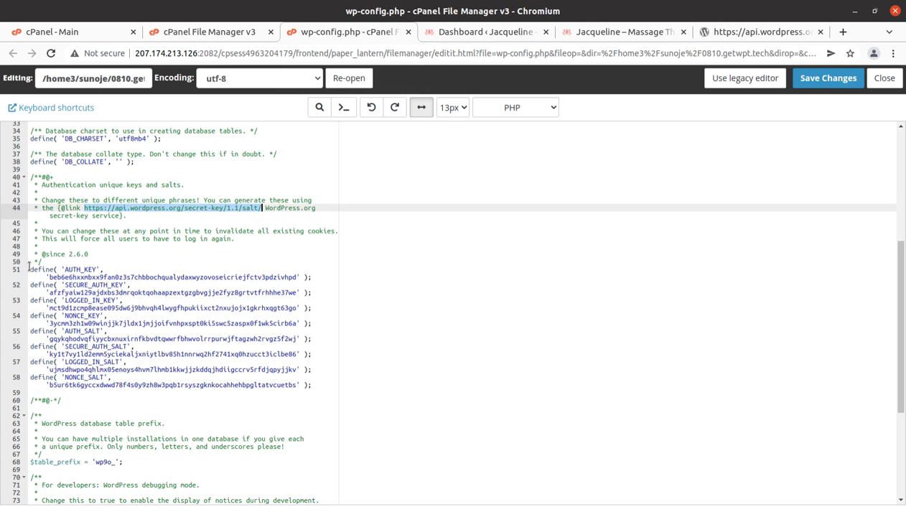
# - Replace lines 51–58 with the new keys and salts and save wp-config.php
pyautogui.moveTo(29, 270); pyautogui.dragTo(320, 384)
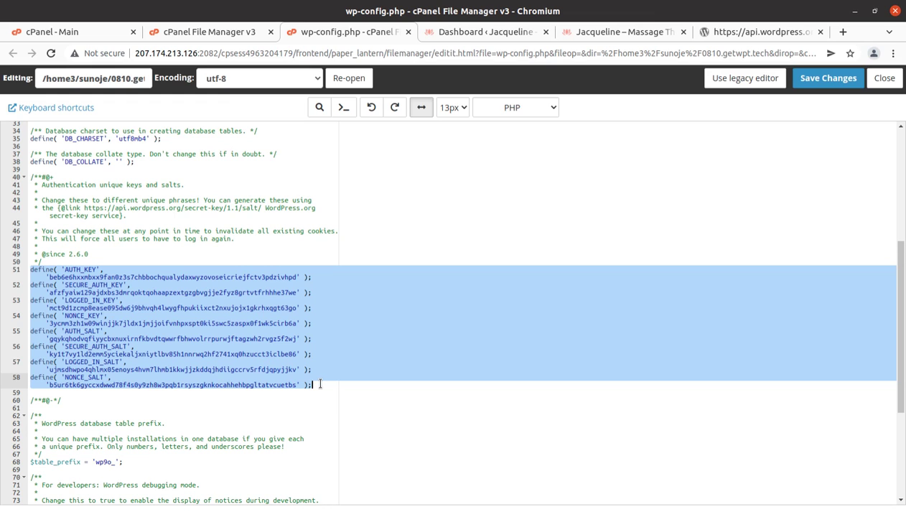
pyautogui.press('BackSpace')
pyautogui.hotkey('ctrl', 'v')
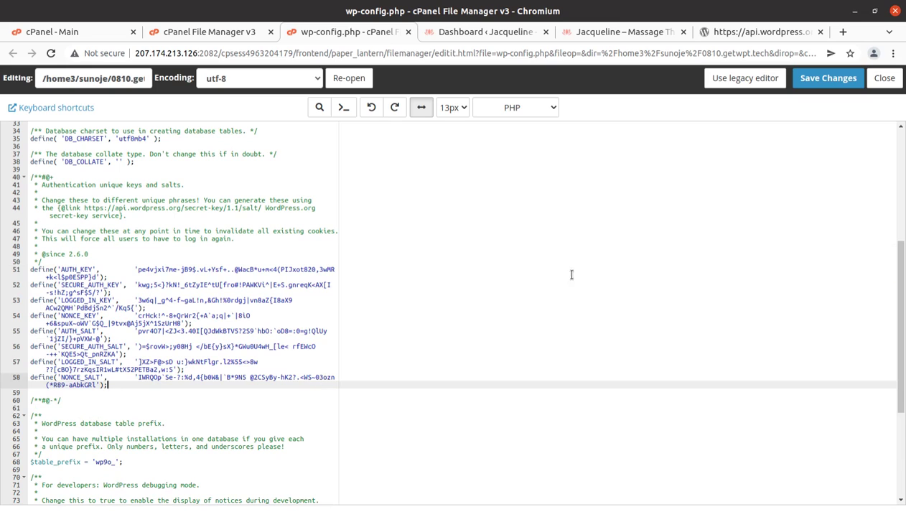
pyautogui.click(829, 79)
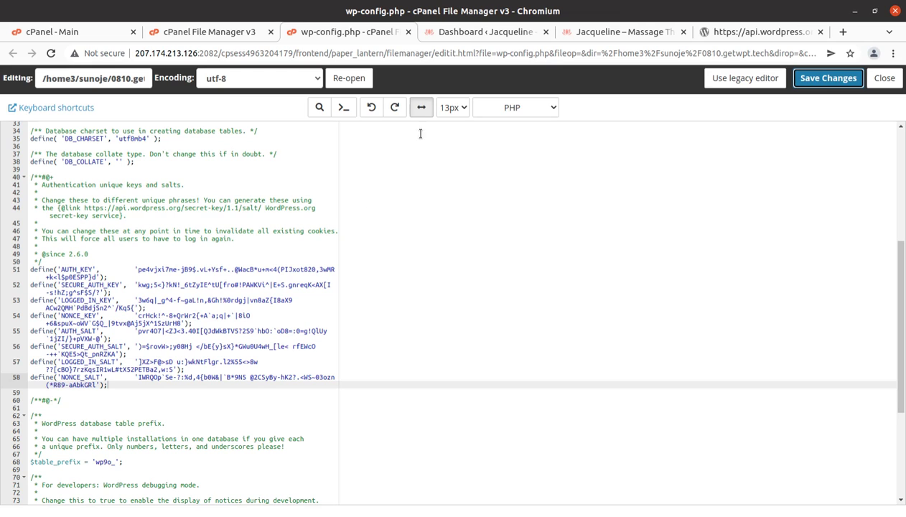
# - Confirm the dashboard shows the session-expired login prompt, then switch to the homepage tab
pyautogui.click(494, 33)
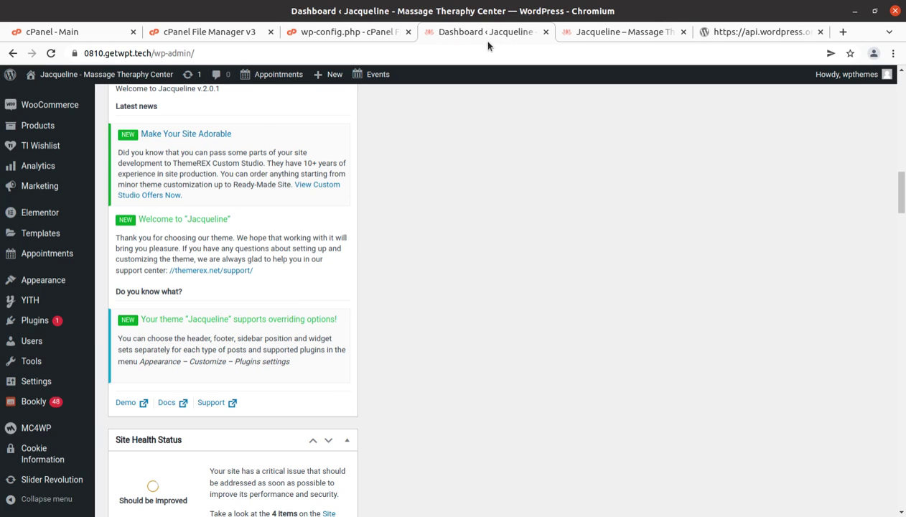
pyautogui.scroll(10, 401, 288)
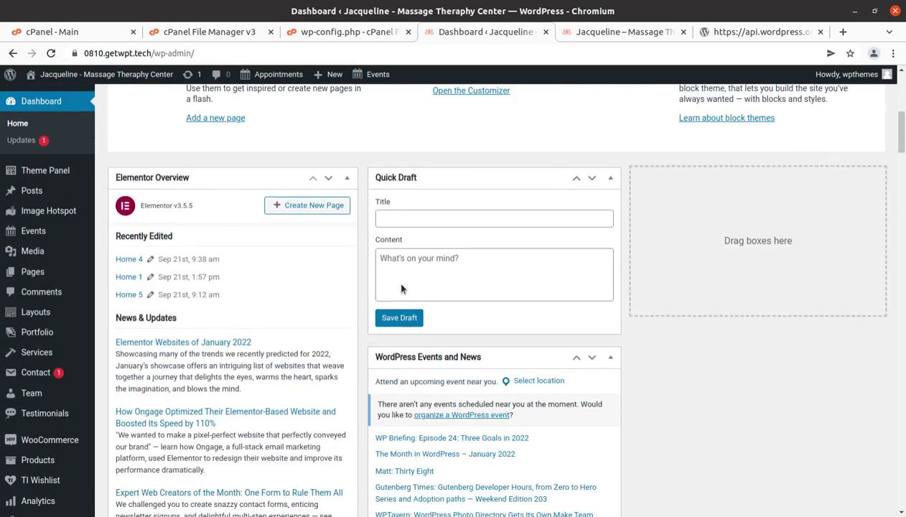
pyautogui.scroll(5, 402, 288)
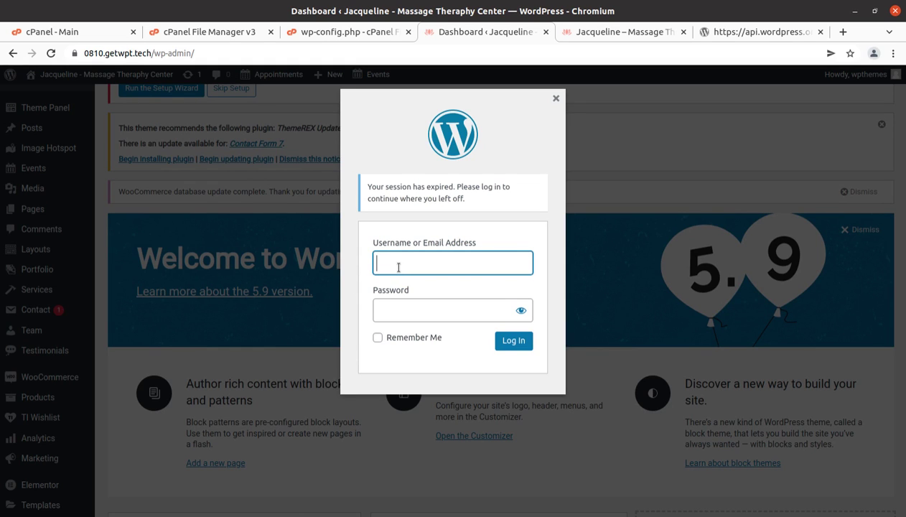
pyautogui.click(555, 32)
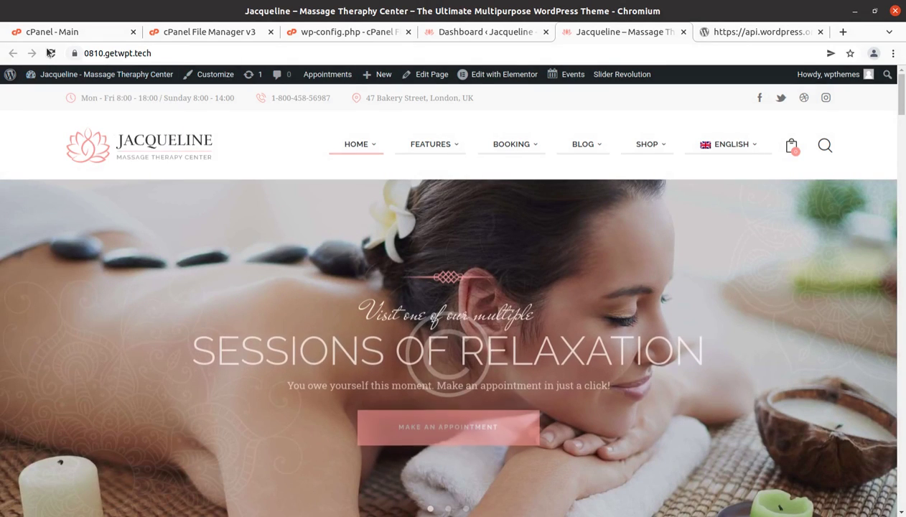
# - Reload the homepage and open the Bookly booking page via Make an Appointment
pyautogui.click(51, 53)
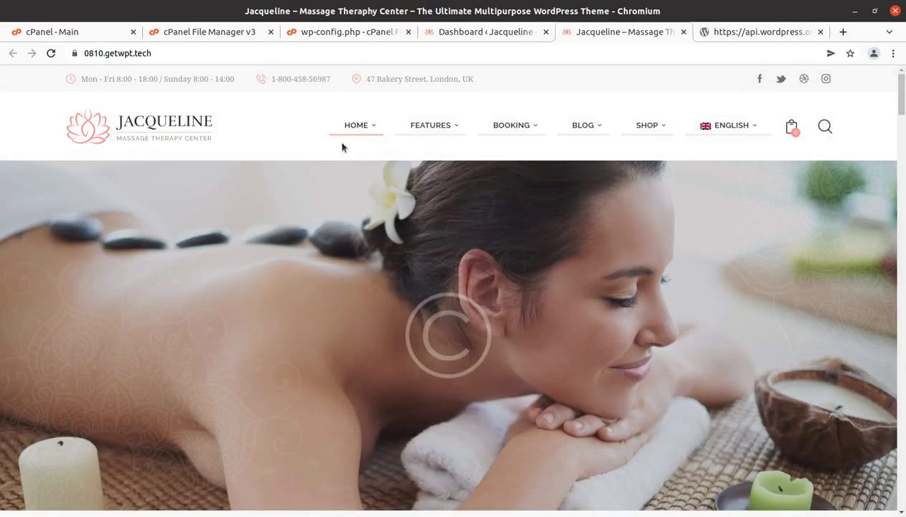
pyautogui.moveTo(352, 133)
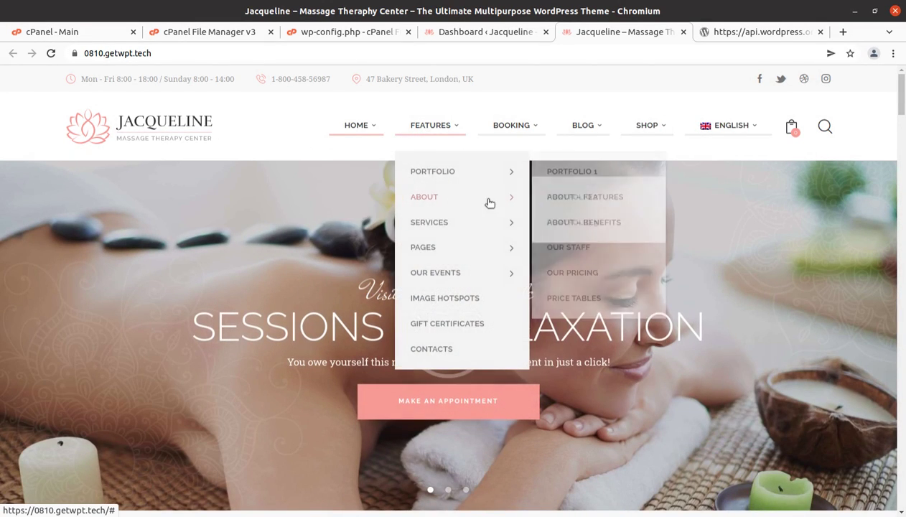
pyautogui.scroll(-3, 515, 378)
pyautogui.click(397, 257)
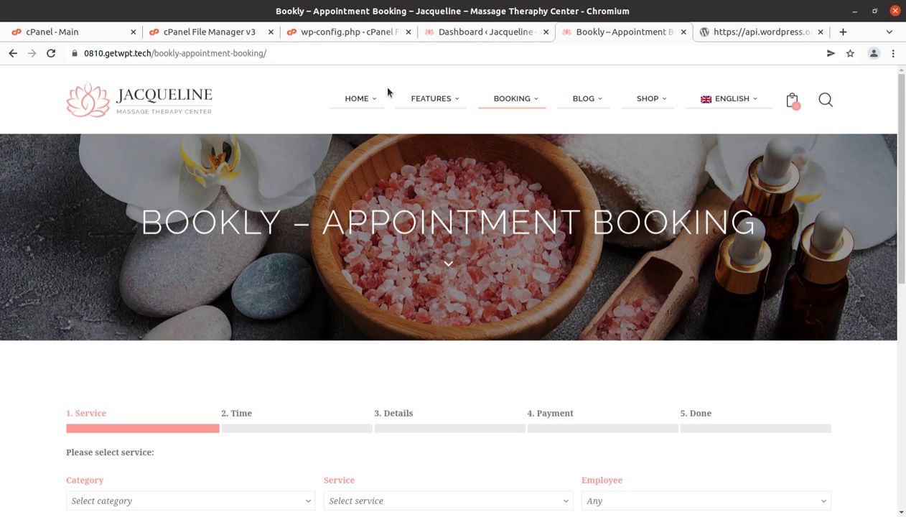
pyautogui.moveTo(400, 107)
pyautogui.scroll(-2, 400, 107)
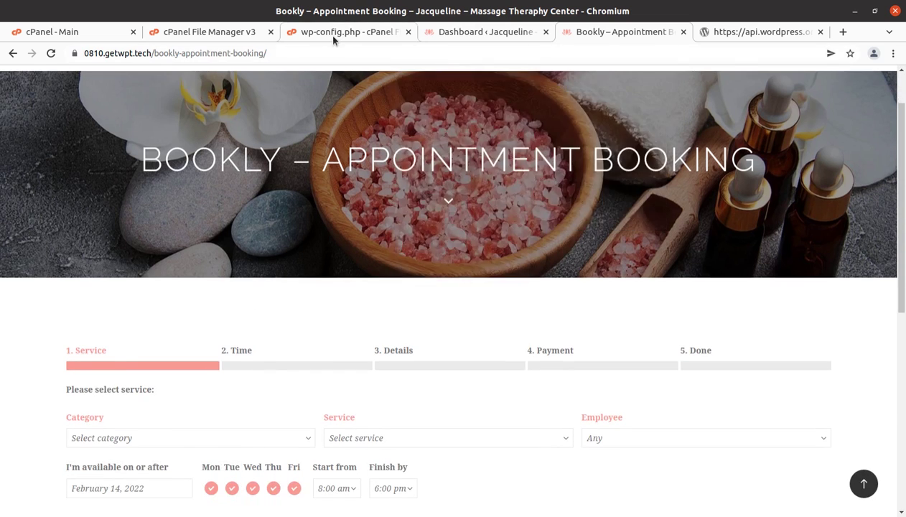
pyautogui.click(332, 31)
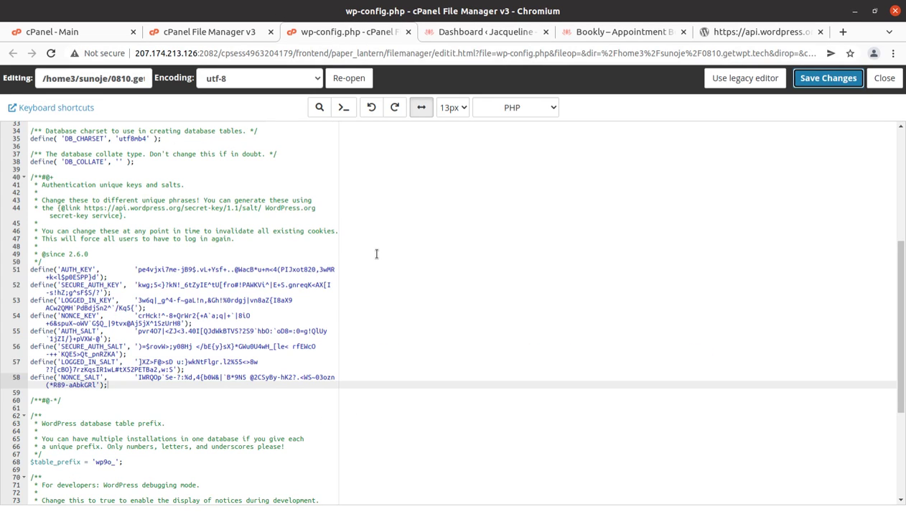
pyautogui.scroll(6, 376, 253)
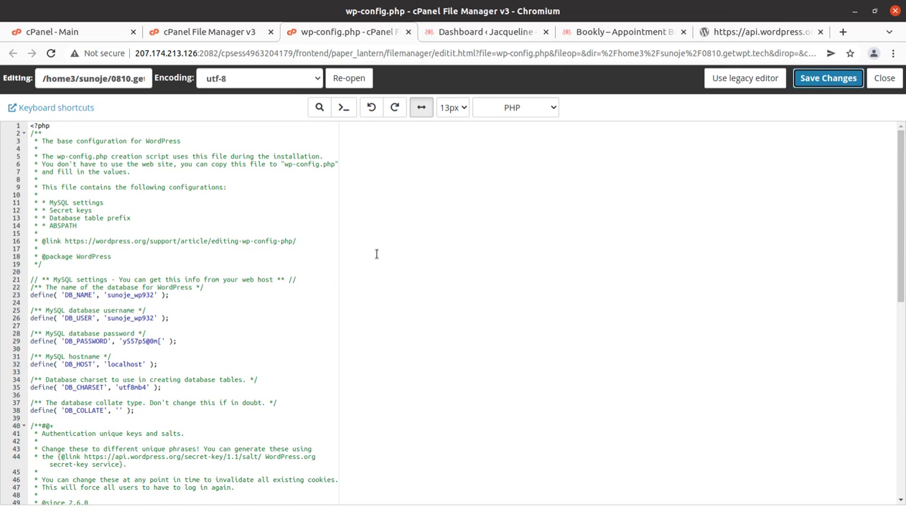
pyautogui.scroll(-9, 376, 254)
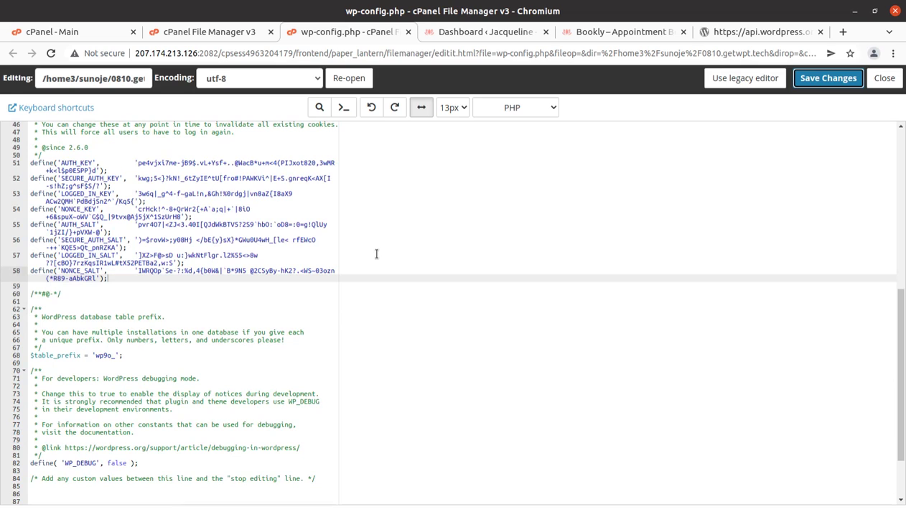
pyautogui.scroll(1, 376, 253)
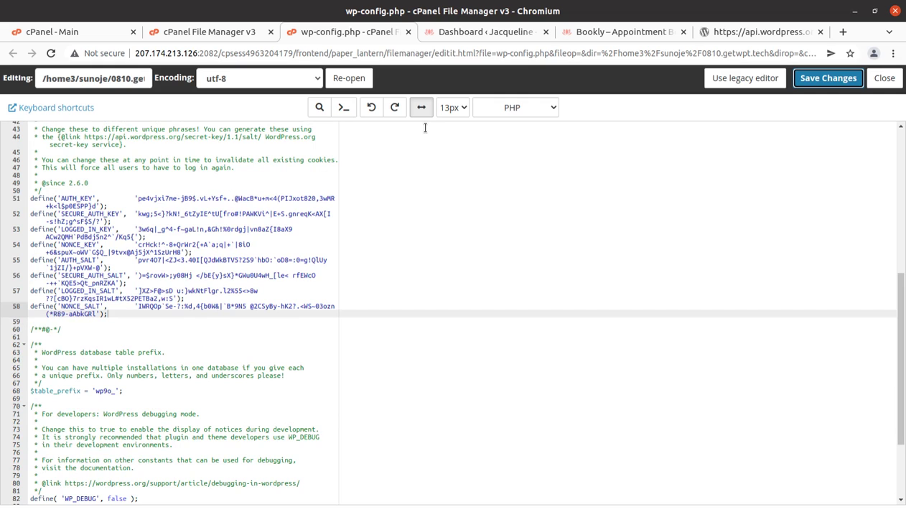
# - Dismiss the session-expired prompt and reload the dashboard, which lands on wp-login.php
pyautogui.click(475, 34)
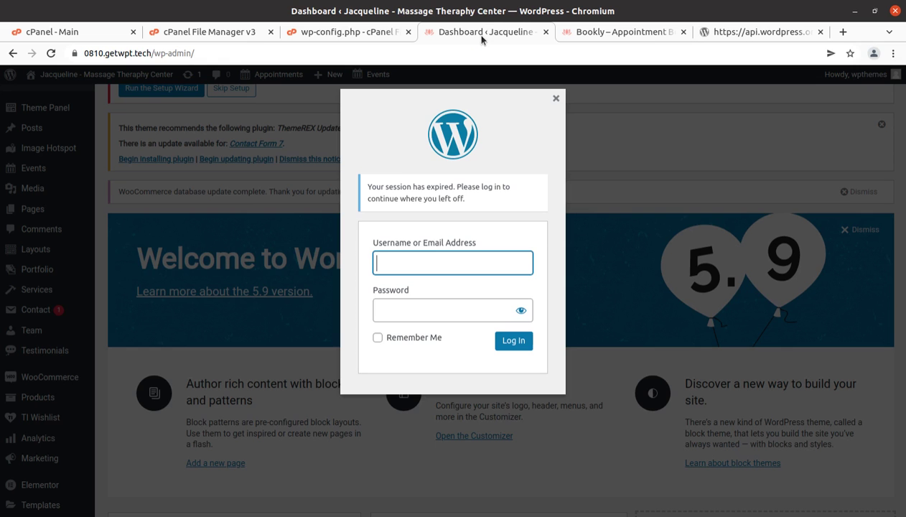
pyautogui.click(555, 98)
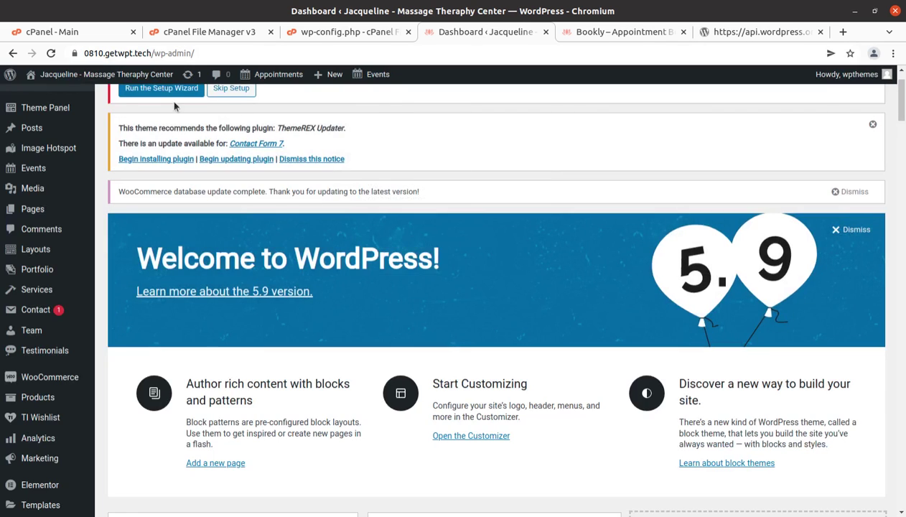
pyautogui.scroll(2, 50, 95)
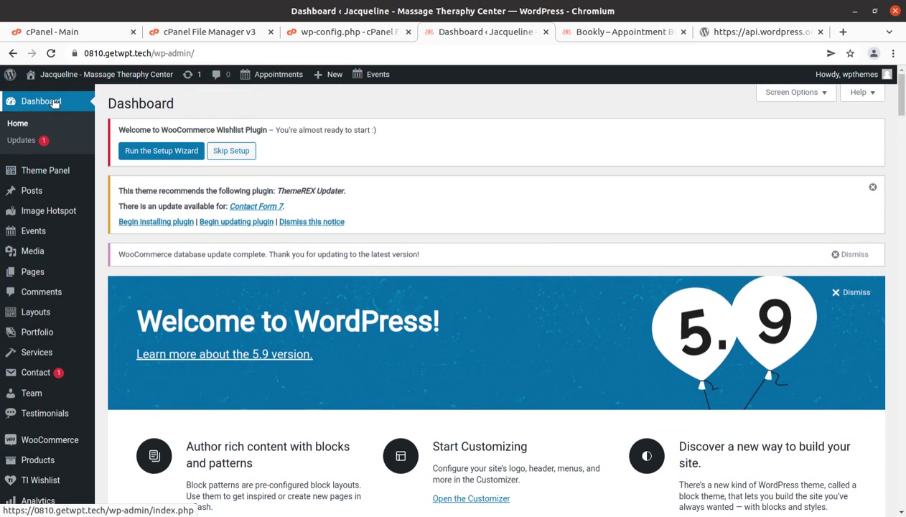
pyautogui.click(53, 100)
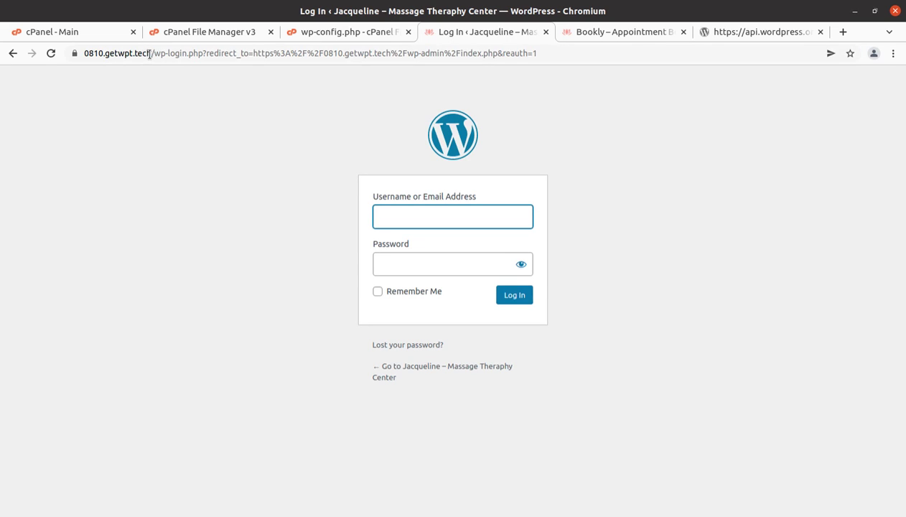
# - Strip the login path from the address to load the site's home page
pyautogui.moveTo(152, 53); pyautogui.dragTo(634, 47)
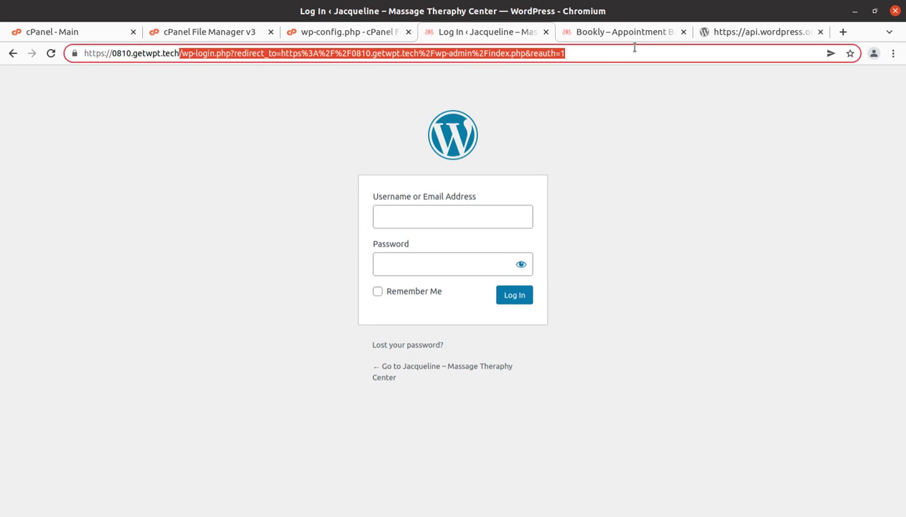
pyautogui.press('BackSpace')
pyautogui.press('Return')
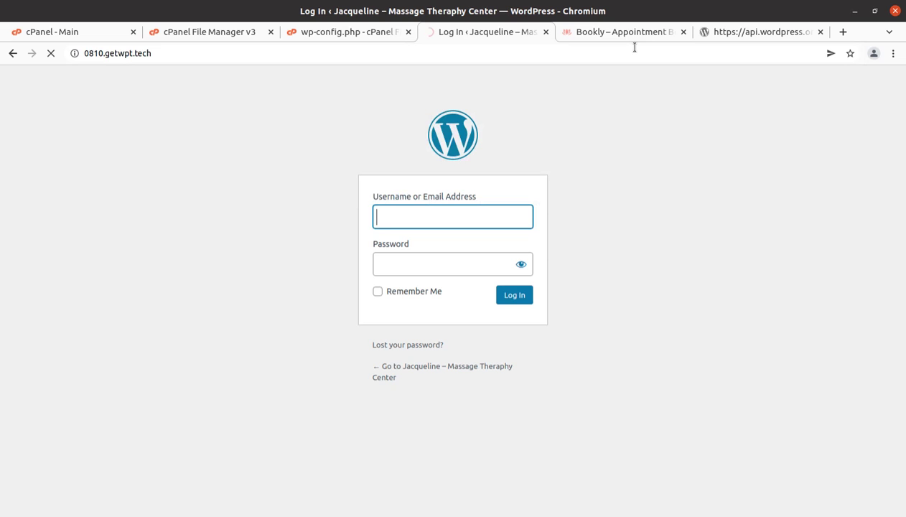